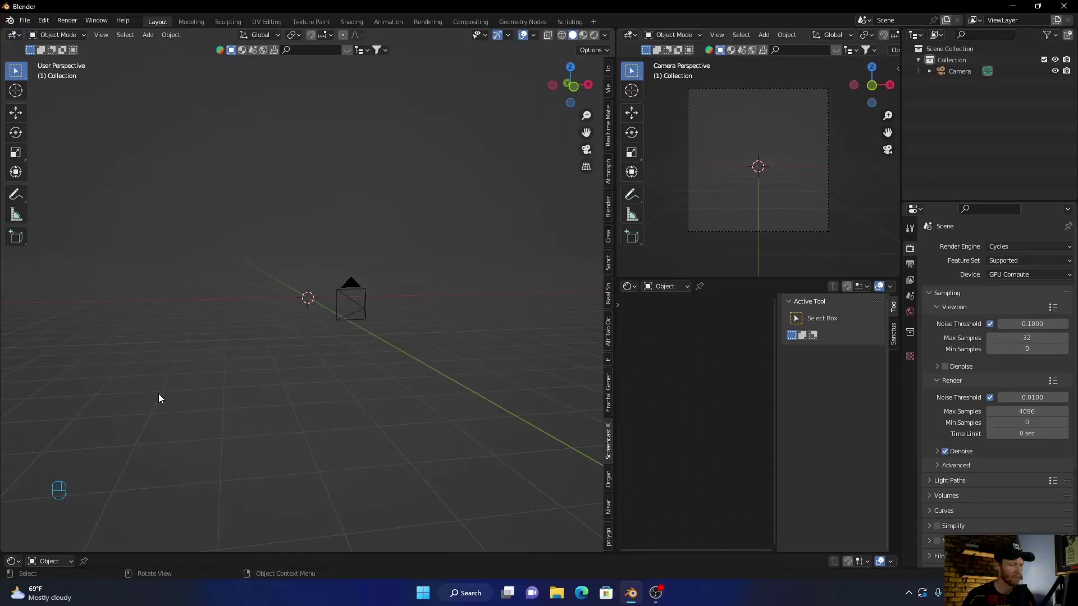
- Add a cube and scale it up into a large box for the smoke domain
{"action": "key", "text": "shift+a"}
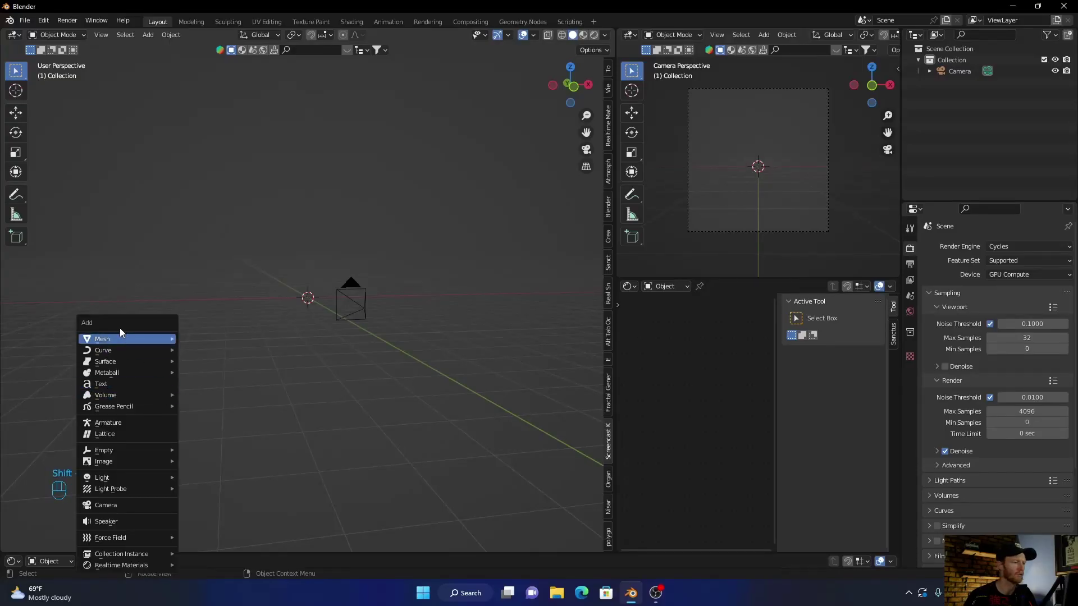
{"action": "mouse_move", "coordinate": [126, 339]}
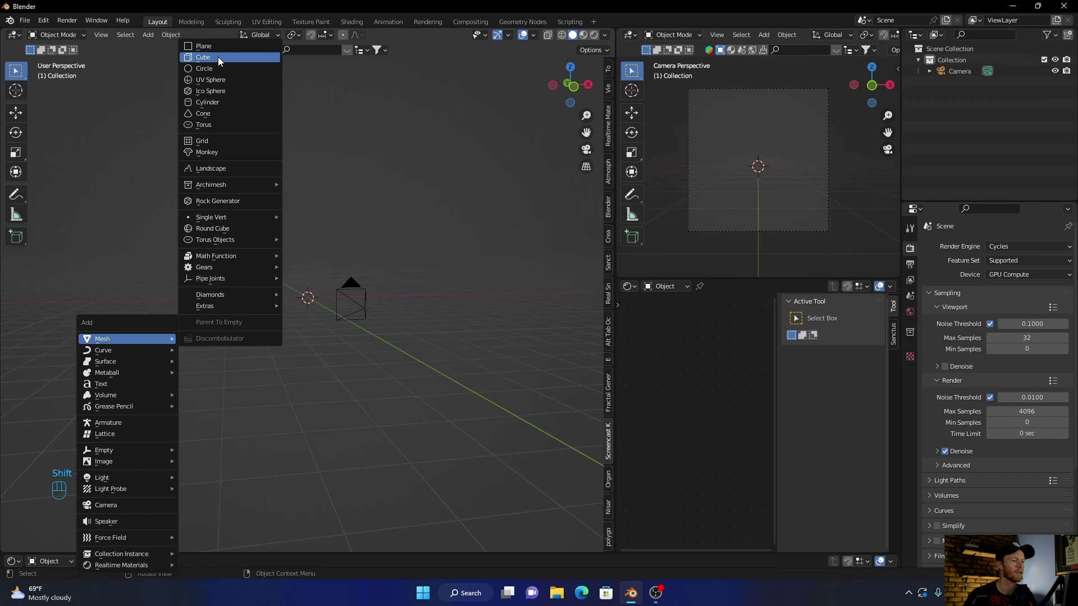
{"action": "left_click", "coordinate": [218, 57]}
{"action": "key", "text": "s"}
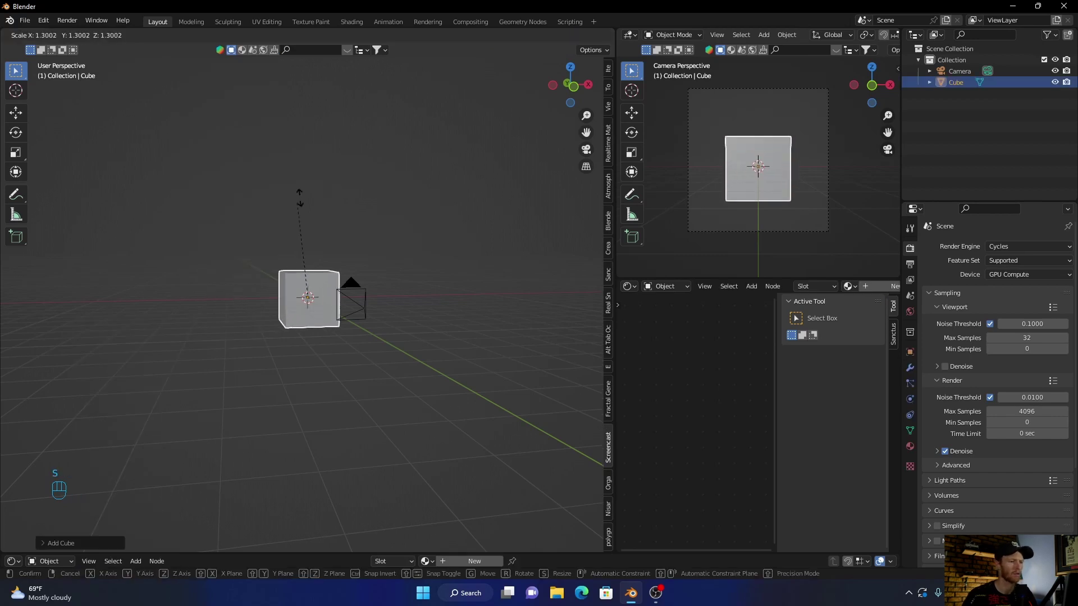
{"action": "left_click", "coordinate": [374, 84]}
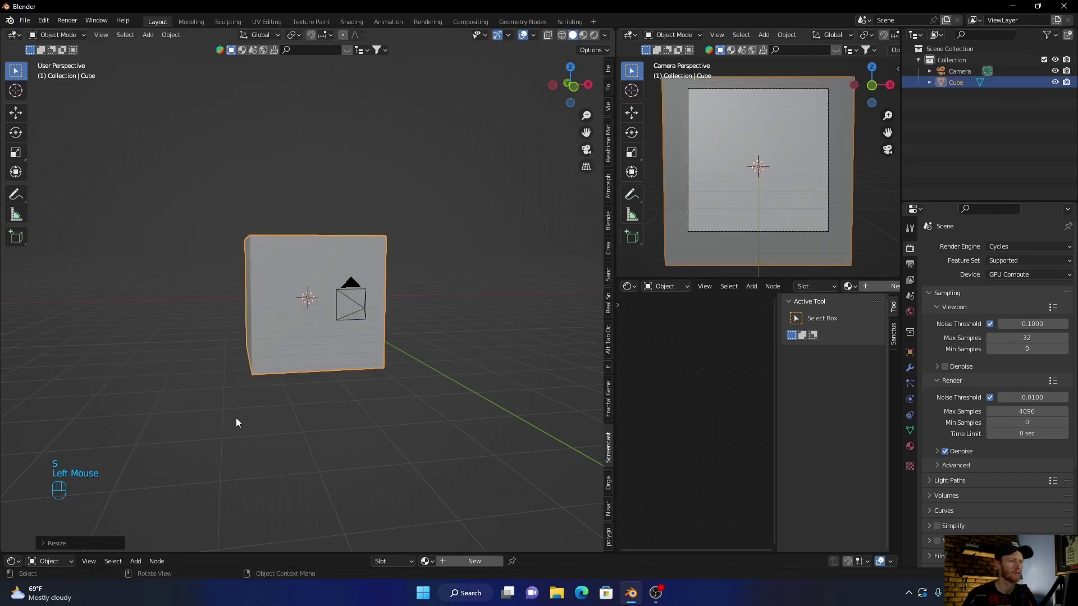
{"action": "mouse_move", "coordinate": [236, 417]}
{"action": "middle_mouse_down"}
{"action": "mouse_move", "coordinate": [271, 452]}
{"action": "mouse_move", "coordinate": [289, 452]}
{"action": "mouse_move", "coordinate": [266, 455]}
{"action": "middle_mouse_up"}
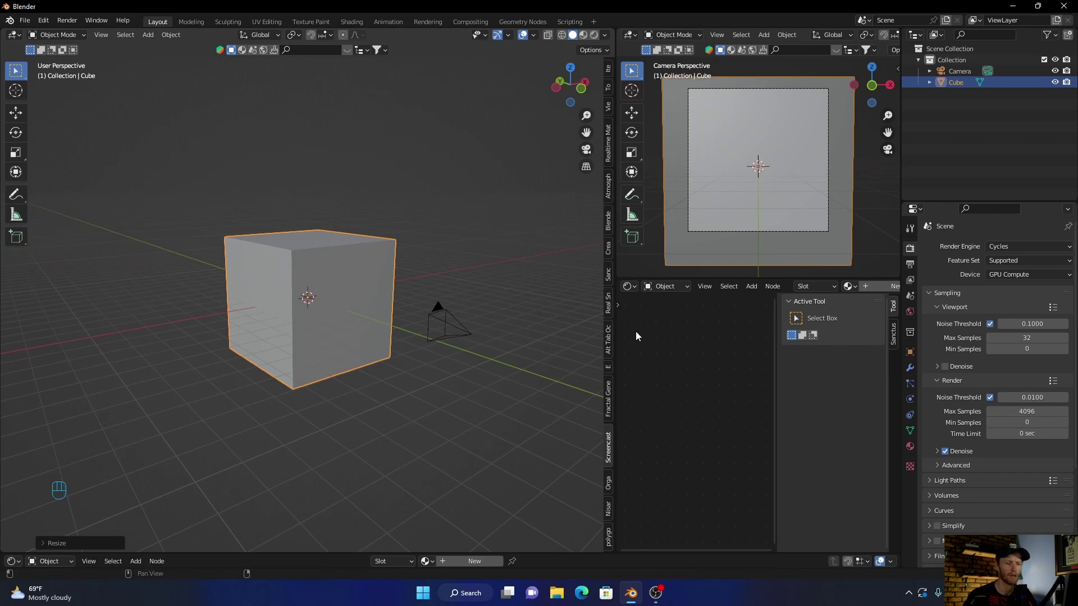
- Give the cube Fluid physics with Type set to Domain
{"action": "left_click", "coordinate": [910, 398]}
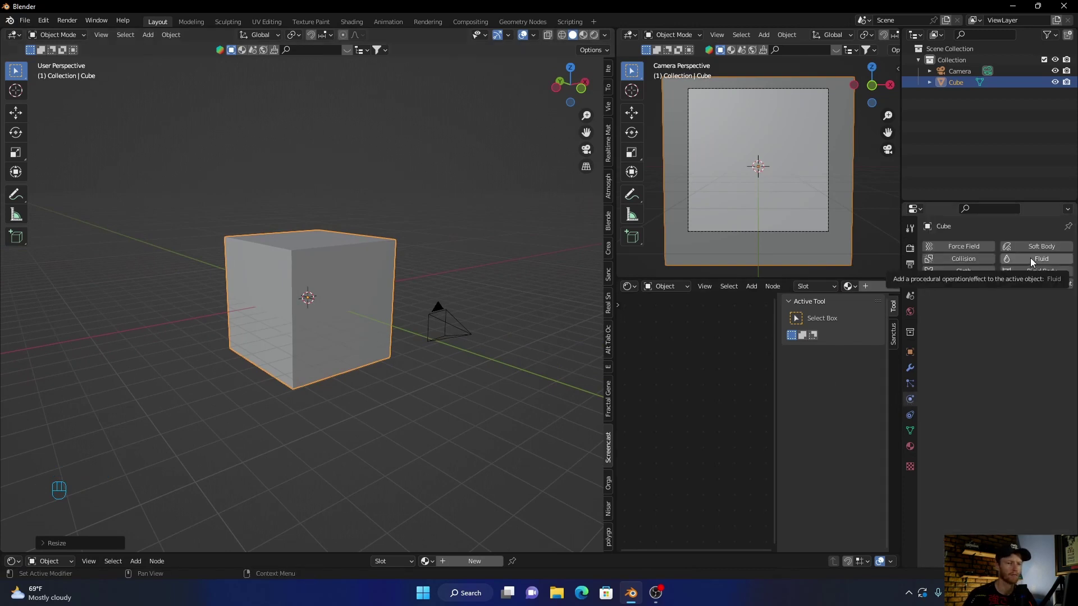
{"action": "left_click", "coordinate": [1030, 258]}
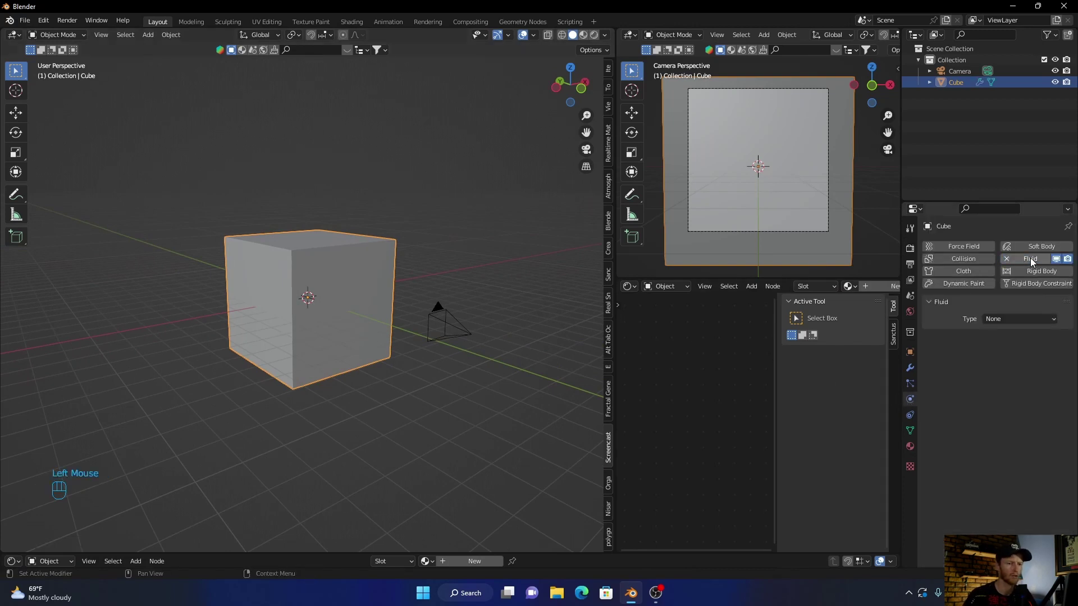
{"action": "left_click", "coordinate": [1005, 319]}
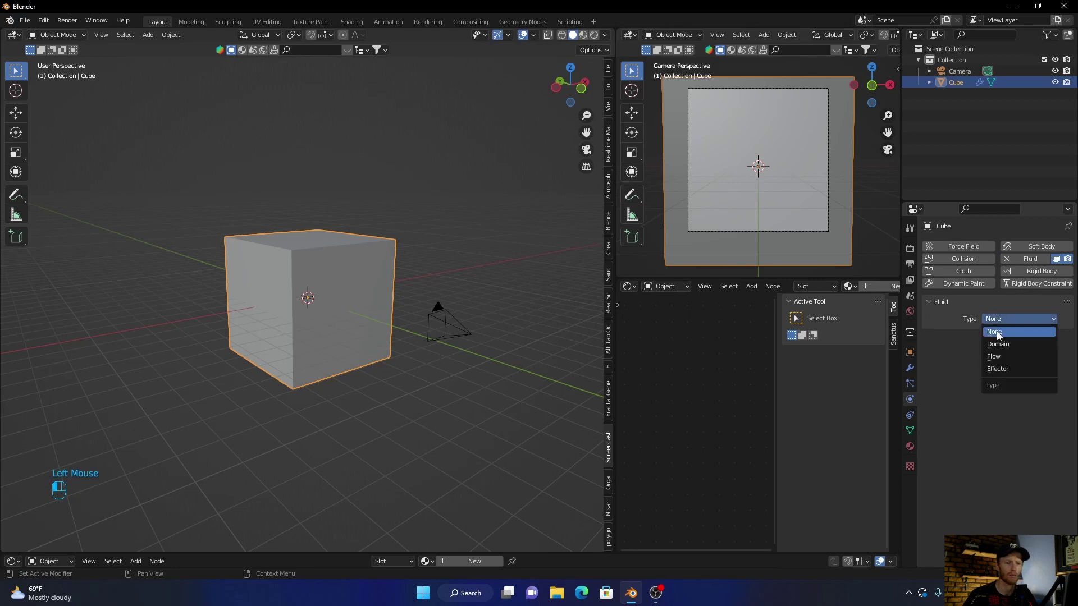
{"action": "left_click", "coordinate": [1000, 345]}
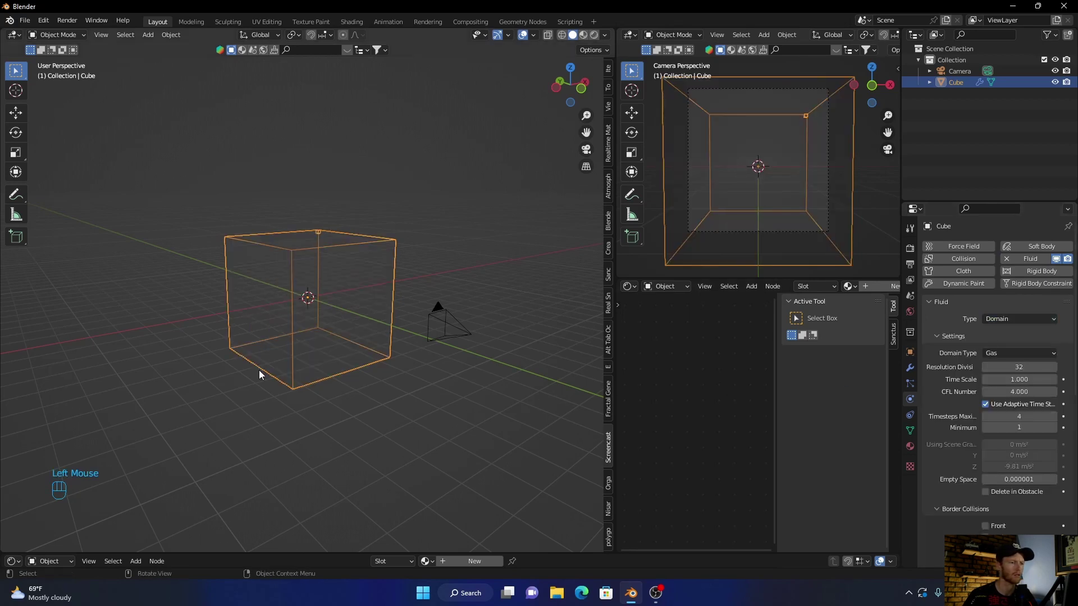
{"action": "middle_click_drag", "start_coordinate": [258, 370], "coordinate": [246, 363]}
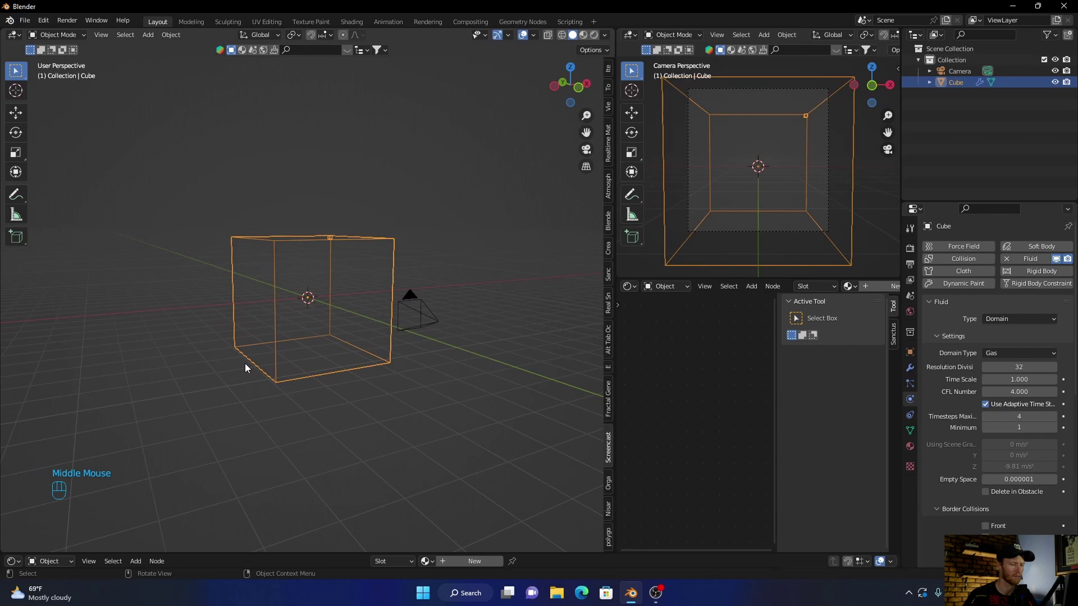
- Add a plane and lower it along Z to sit near the domain's bottom
{"action": "key", "text": "shift+a"}
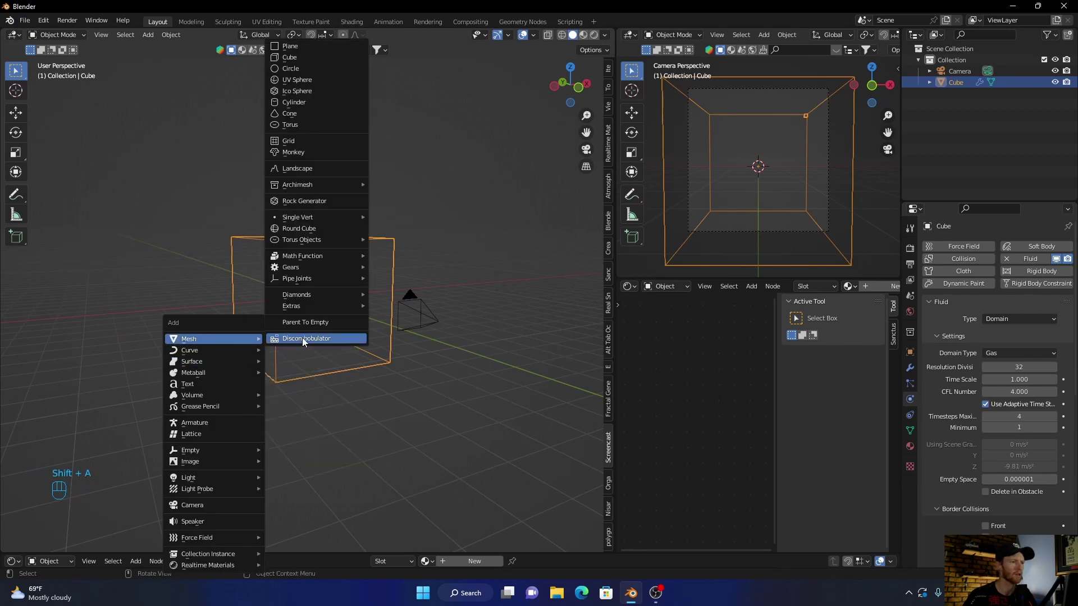
{"action": "left_click", "coordinate": [299, 50]}
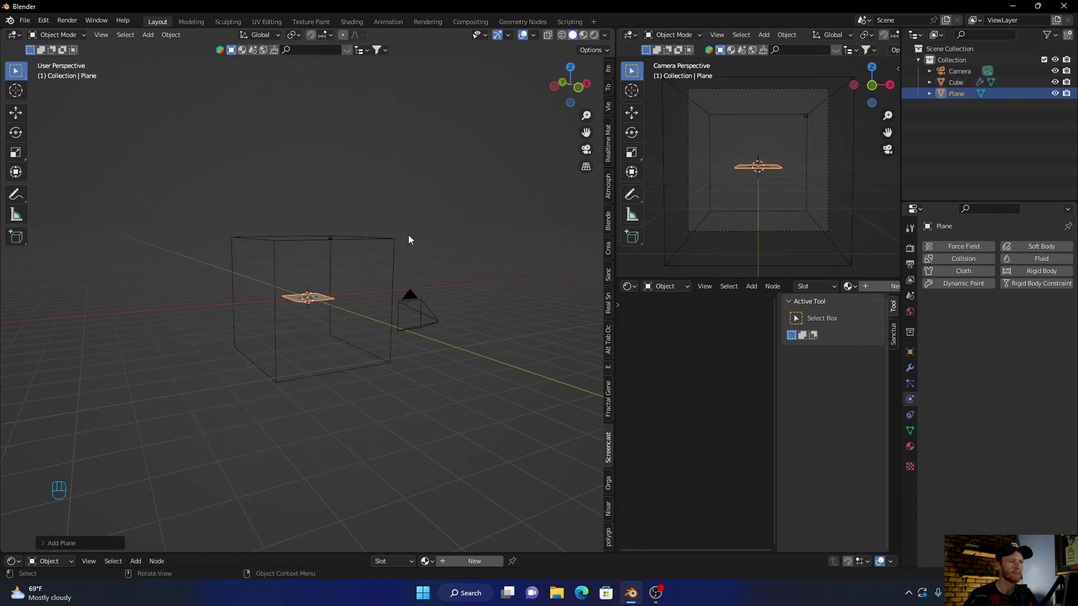
{"action": "left_click", "coordinate": [588, 87]}
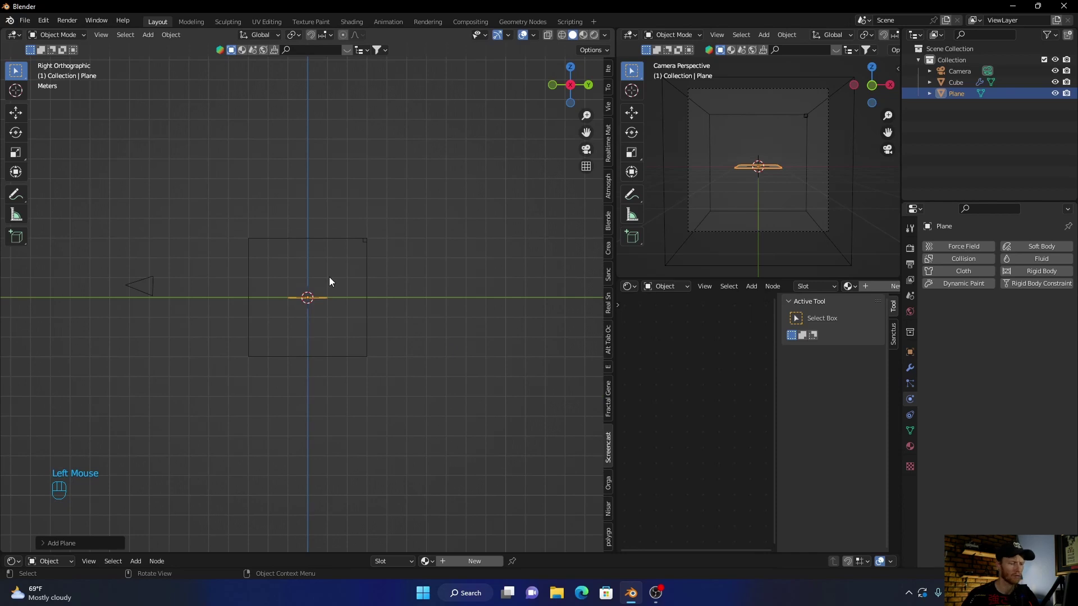
{"action": "key", "text": "g"}
{"action": "middle_click_drag", "start_coordinate": [329, 277], "coordinate": [330, 310]}
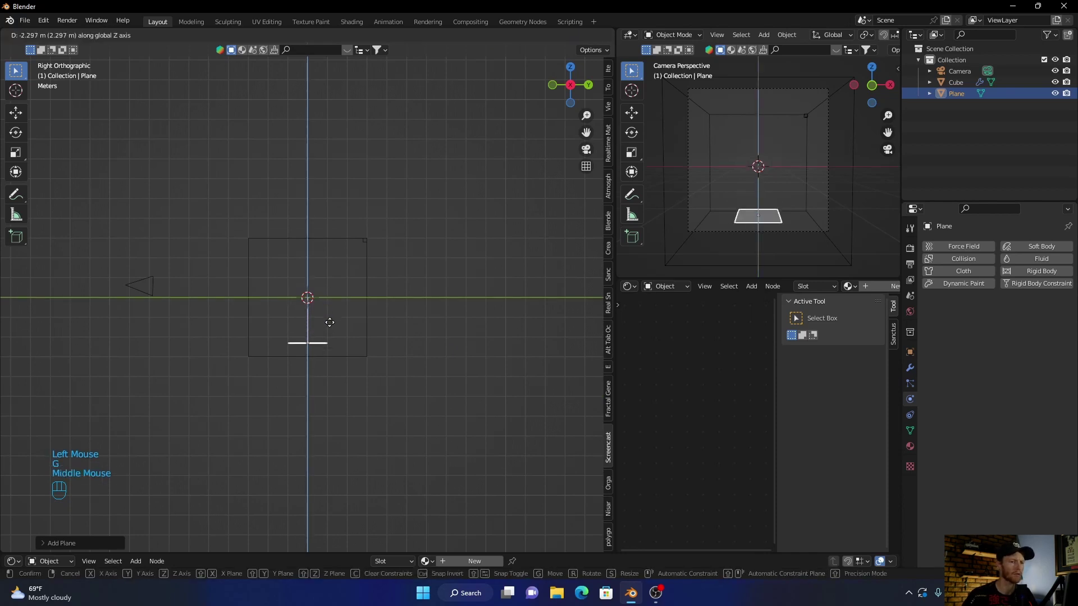
{"action": "left_click", "coordinate": [330, 323]}
{"action": "middle_click_drag", "start_coordinate": [153, 369], "coordinate": [296, 396]}
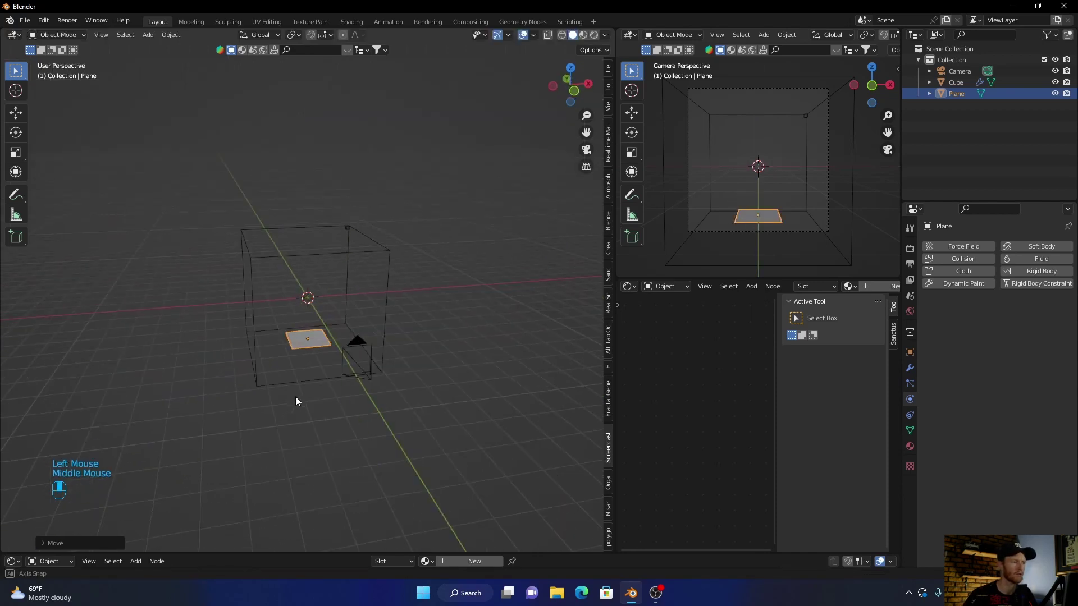
- Stretch the plane along X and narrow it into a long strip with the Scale gizmo
{"action": "left_click", "coordinate": [15, 151]}
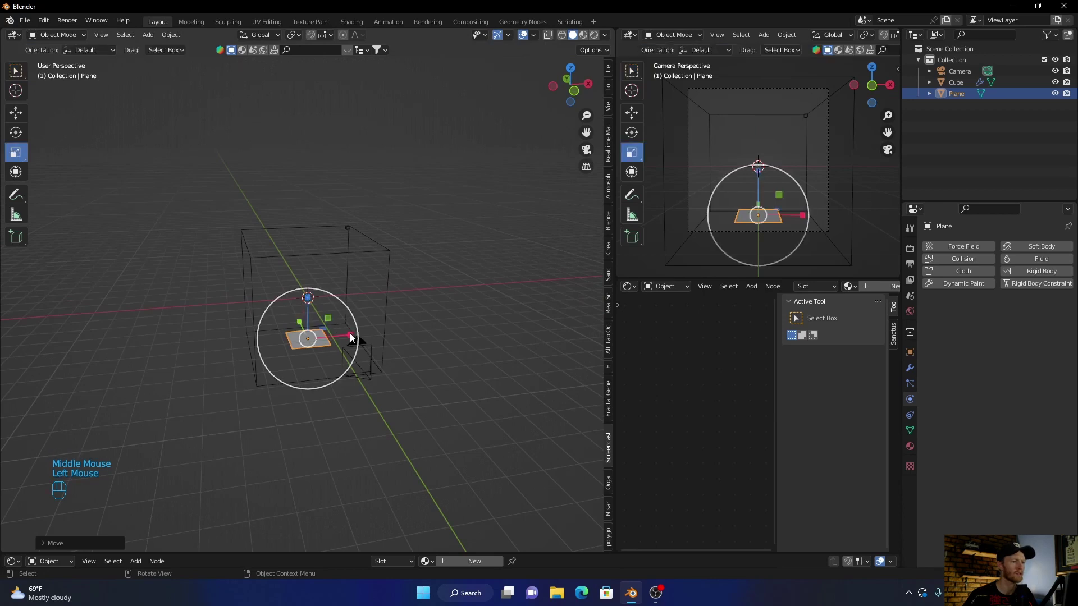
{"action": "left_click_drag", "start_coordinate": [352, 337], "coordinate": [375, 339]}
{"action": "mouse_move", "coordinate": [185, 369]}
{"action": "middle_mouse_down"}
{"action": "mouse_move", "coordinate": [197, 388]}
{"action": "mouse_move", "coordinate": [248, 385]}
{"action": "middle_mouse_up"}
{"action": "scroll", "coordinate": [254, 348], "scroll_direction": "up", "scroll_amount": 1}
{"action": "left_click_drag", "start_coordinate": [268, 328], "coordinate": [288, 332]}
{"action": "middle_click_drag", "start_coordinate": [293, 450], "coordinate": [479, 305]}
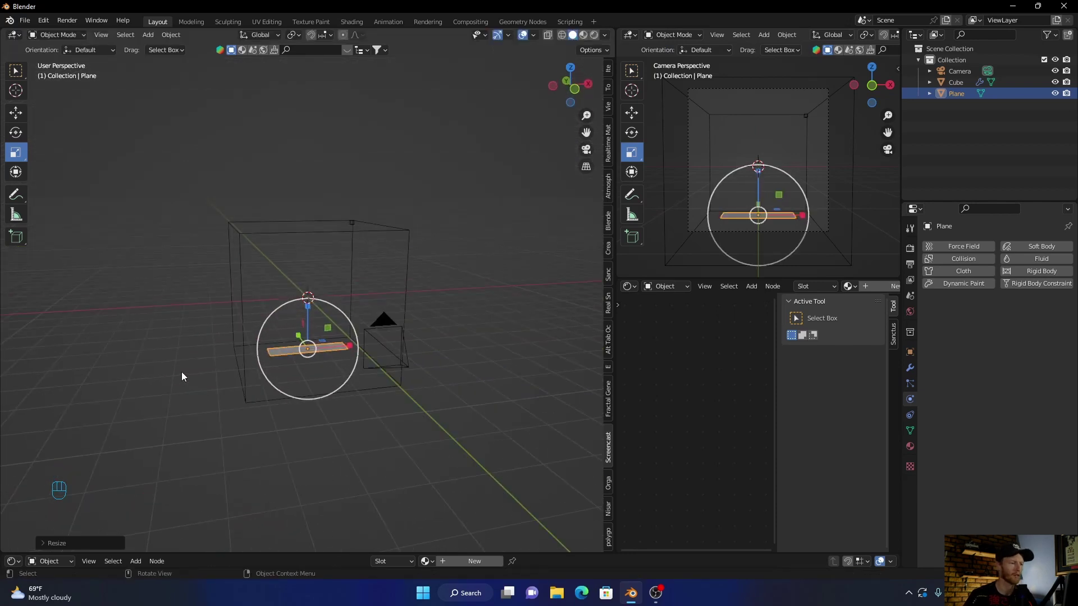
- Give the plane Fluid physics as a Flow source with Inflow behaviour
{"action": "left_click", "coordinate": [1035, 258]}
{"action": "left_click", "coordinate": [1021, 319]}
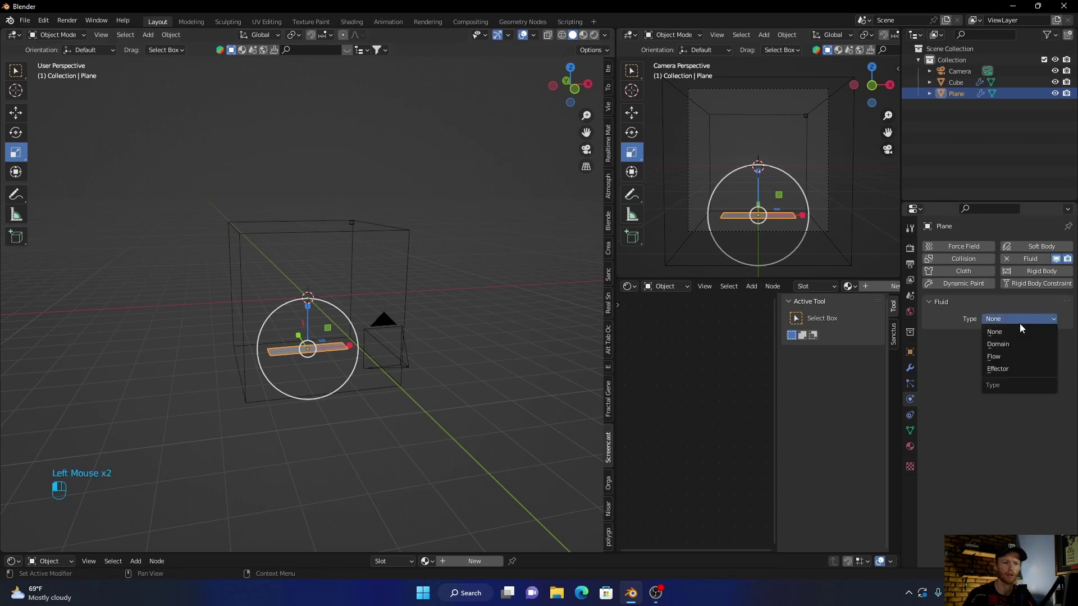
{"action": "left_click", "coordinate": [1010, 354]}
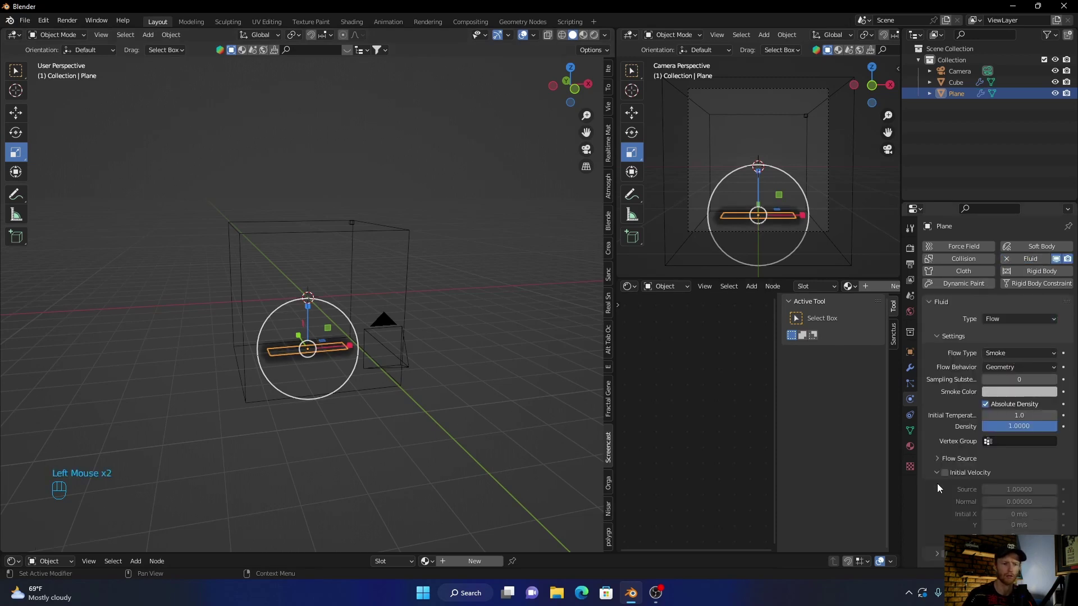
{"action": "left_click", "coordinate": [1004, 371]}
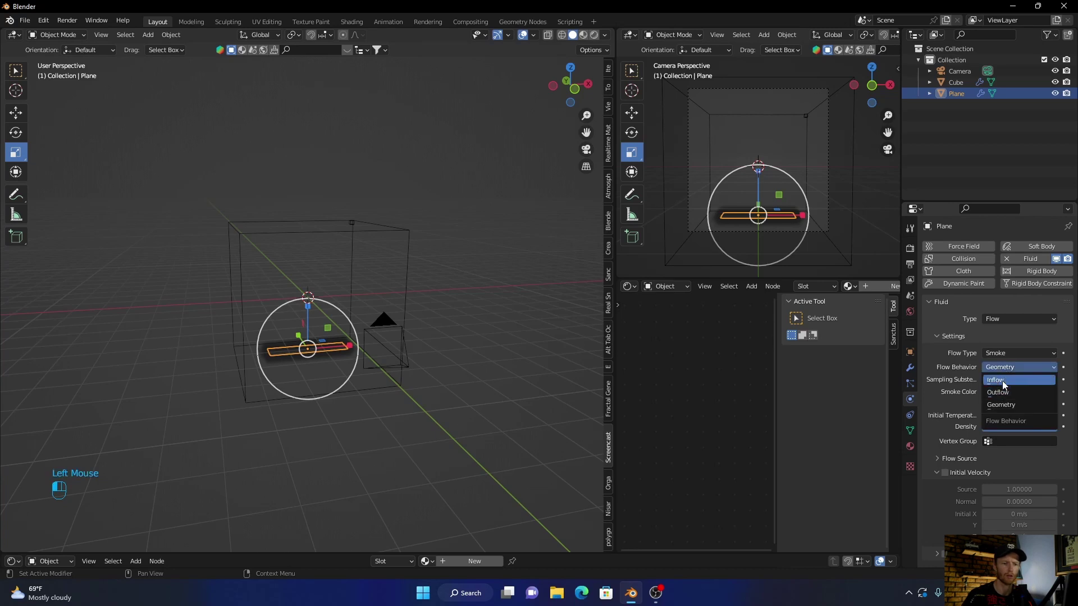
{"action": "left_click", "coordinate": [1006, 404]}
- Enable Initial Velocity on the emitter with a Normal velocity of 4
{"action": "left_click", "coordinate": [946, 485]}
{"action": "scroll", "coordinate": [942, 503], "scroll_direction": "down", "scroll_amount": 1}
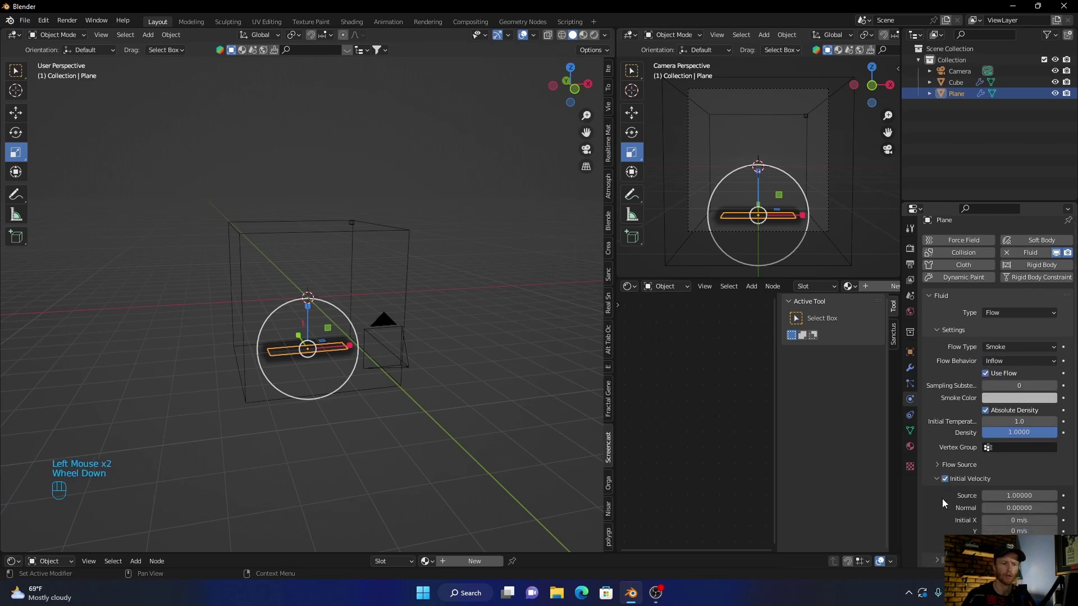
{"action": "left_click", "coordinate": [1020, 508]}
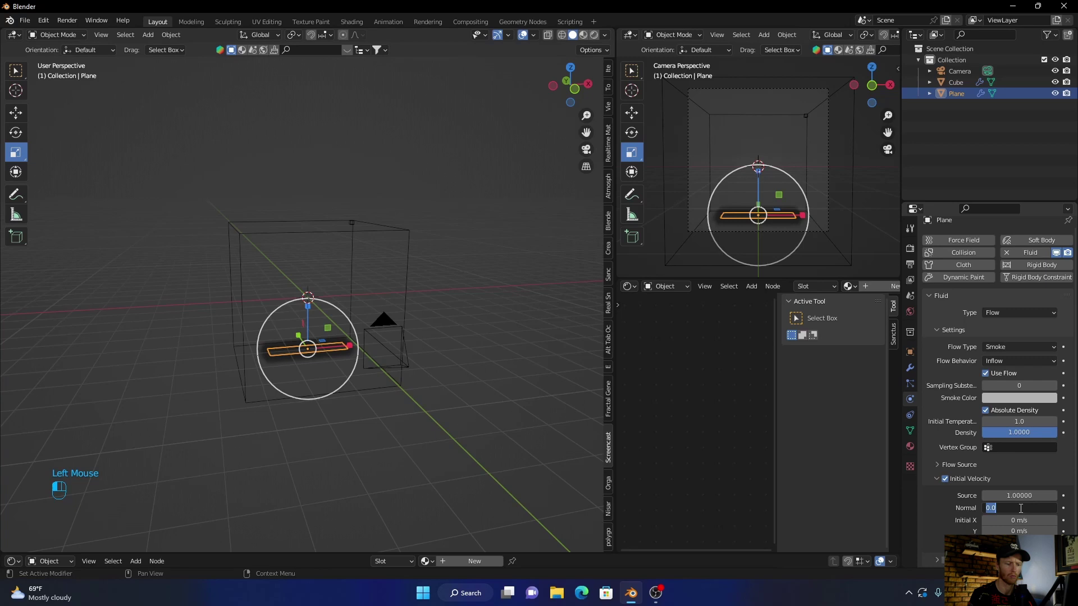
{"action": "type", "text": "4"}
{"action": "key", "text": "Return"}
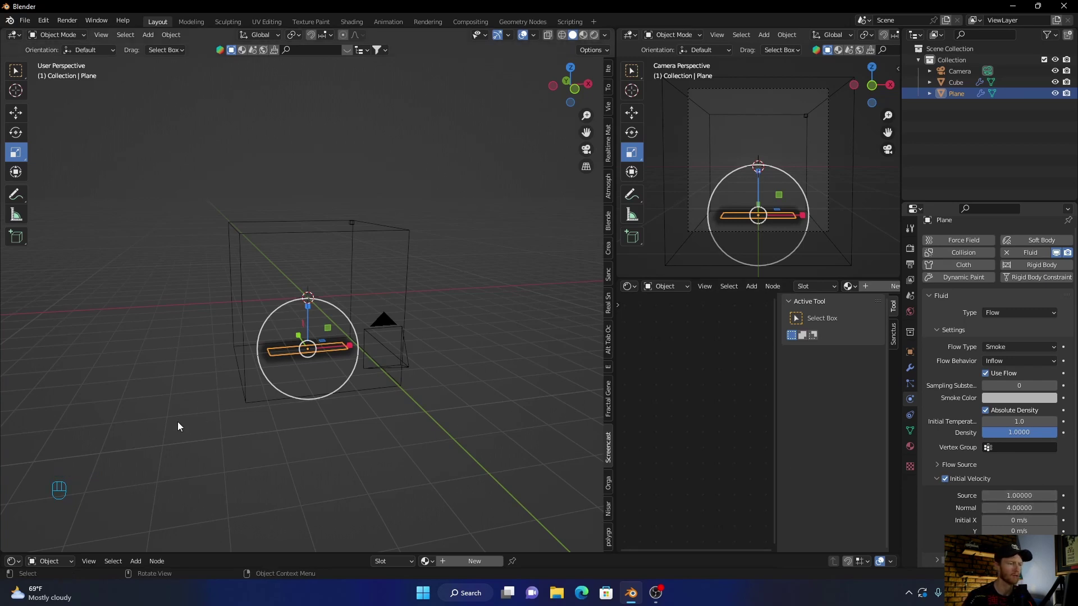
{"action": "middle_click_drag", "start_coordinate": [177, 422], "coordinate": [227, 416]}
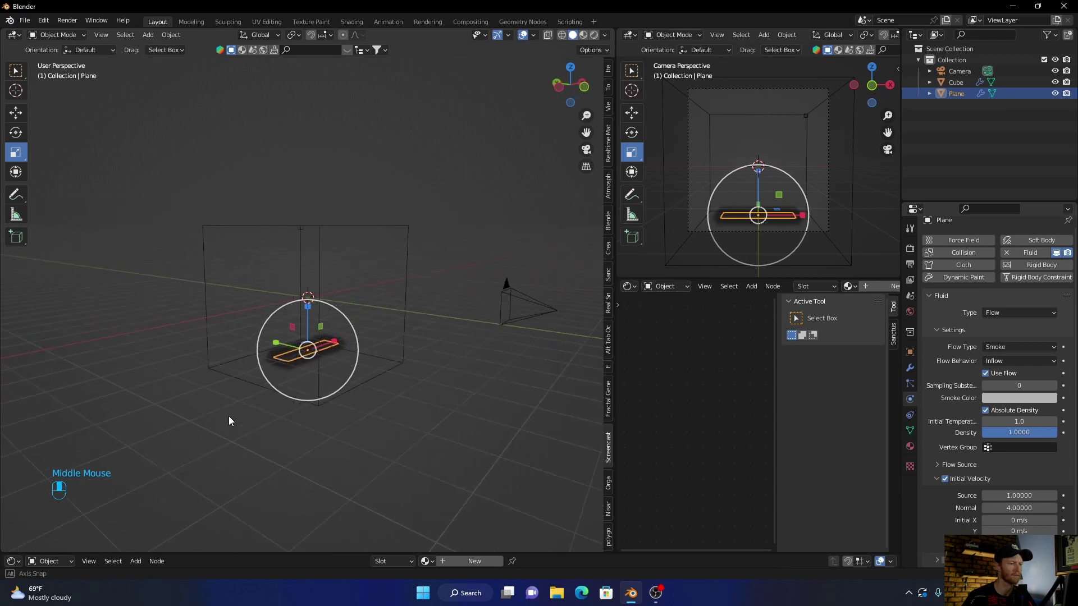
- Set the cube domain's cache Type to All and bake the smoke simulation
{"action": "left_click", "coordinate": [317, 244]}
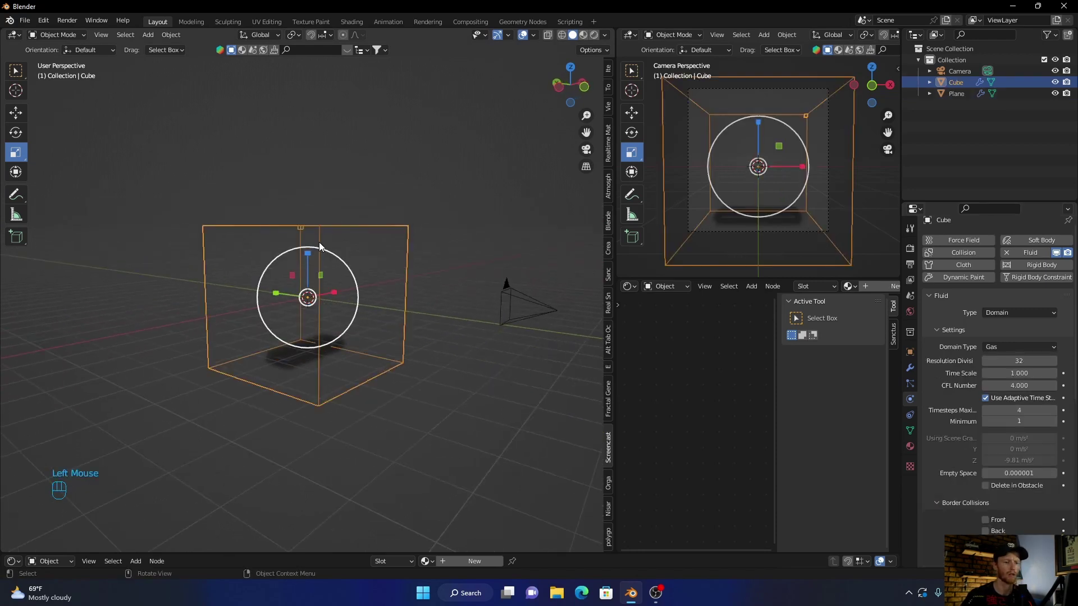
{"action": "scroll", "coordinate": [948, 411], "scroll_direction": "down", "scroll_amount": 1}
{"action": "scroll", "coordinate": [944, 418], "scroll_direction": "down", "scroll_amount": 2}
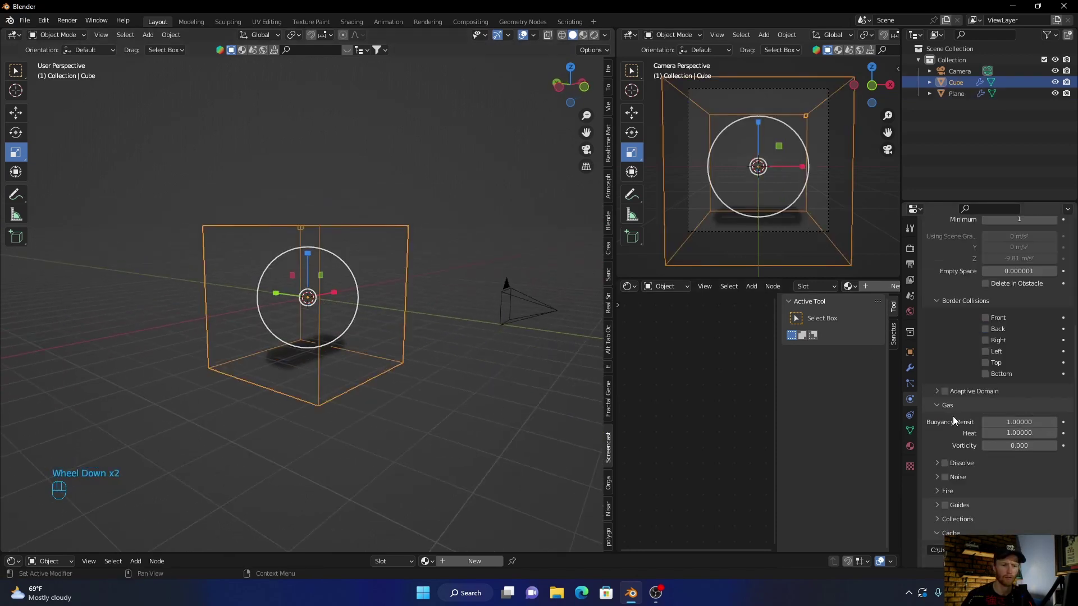
{"action": "scroll", "coordinate": [953, 416], "scroll_direction": "down", "scroll_amount": 1}
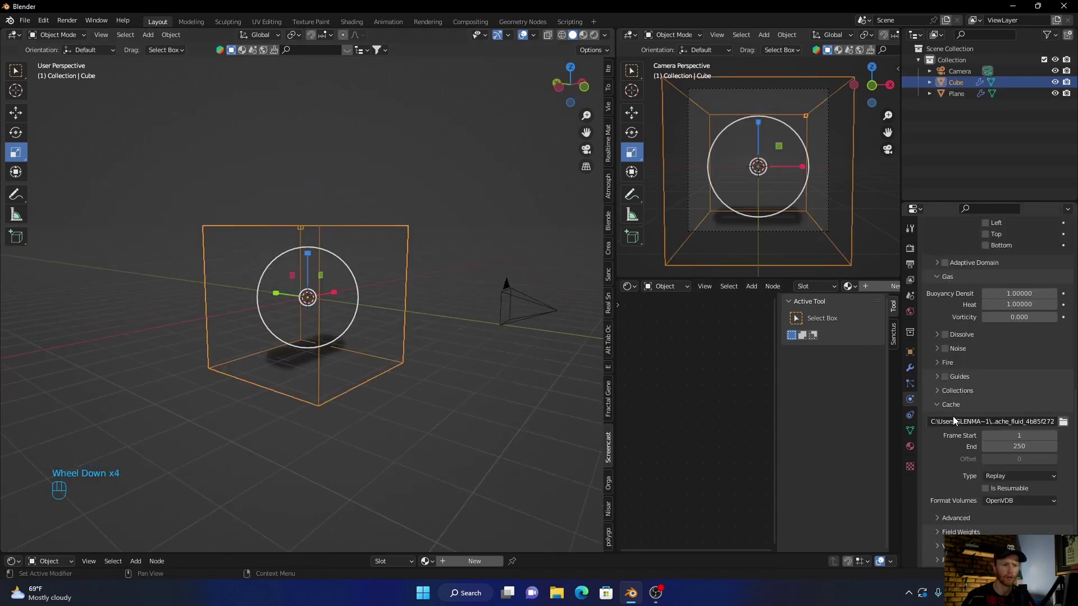
{"action": "left_click", "coordinate": [1000, 472]}
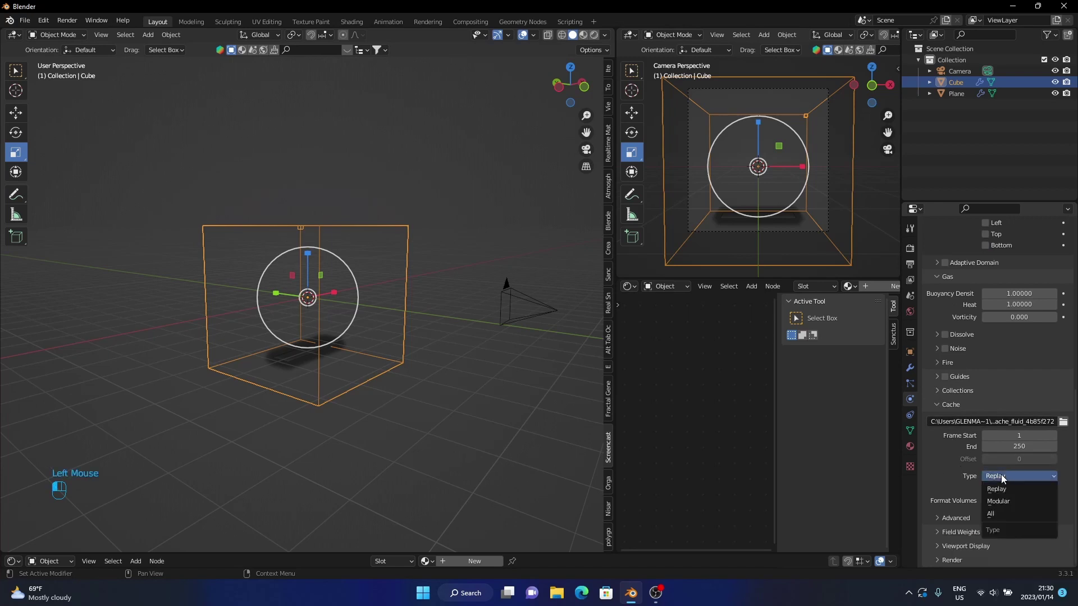
{"action": "left_click", "coordinate": [1001, 511]}
{"action": "left_click", "coordinate": [990, 518]}
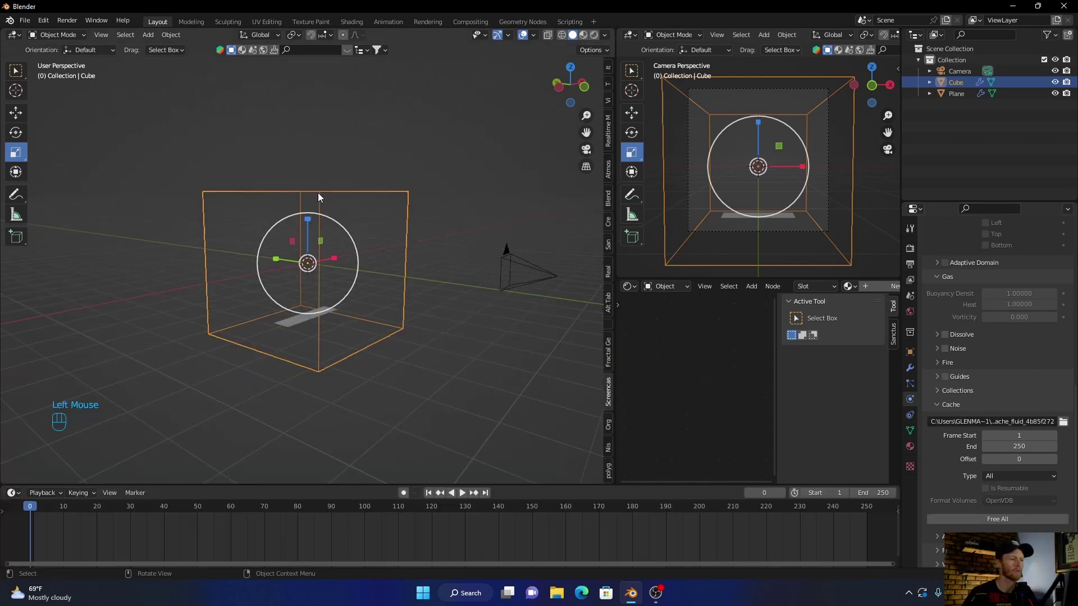
- In Shading, replace the cube's Principled BSDF with a Principled Volume wired to the Volume output
{"action": "left_click", "coordinate": [346, 23]}
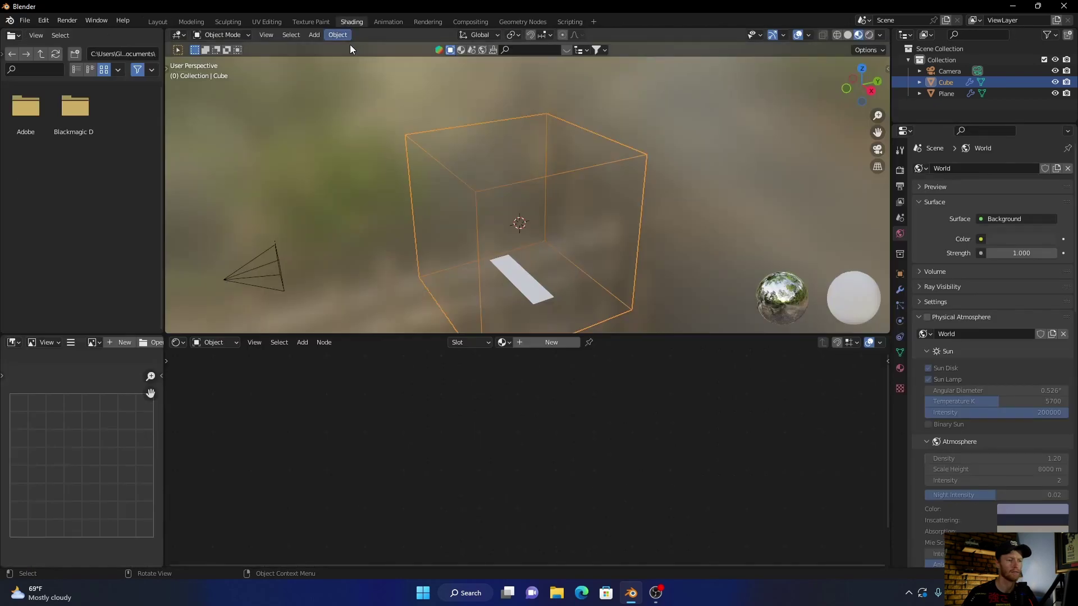
{"action": "left_click", "coordinate": [541, 344]}
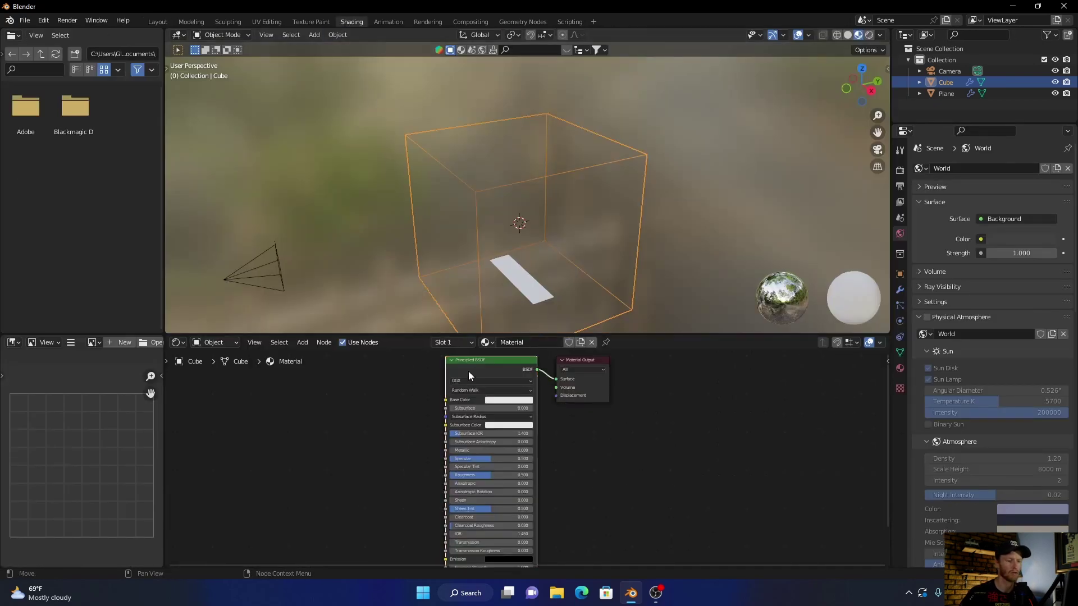
{"action": "key", "text": "x"}
{"action": "key", "text": "shift+a"}
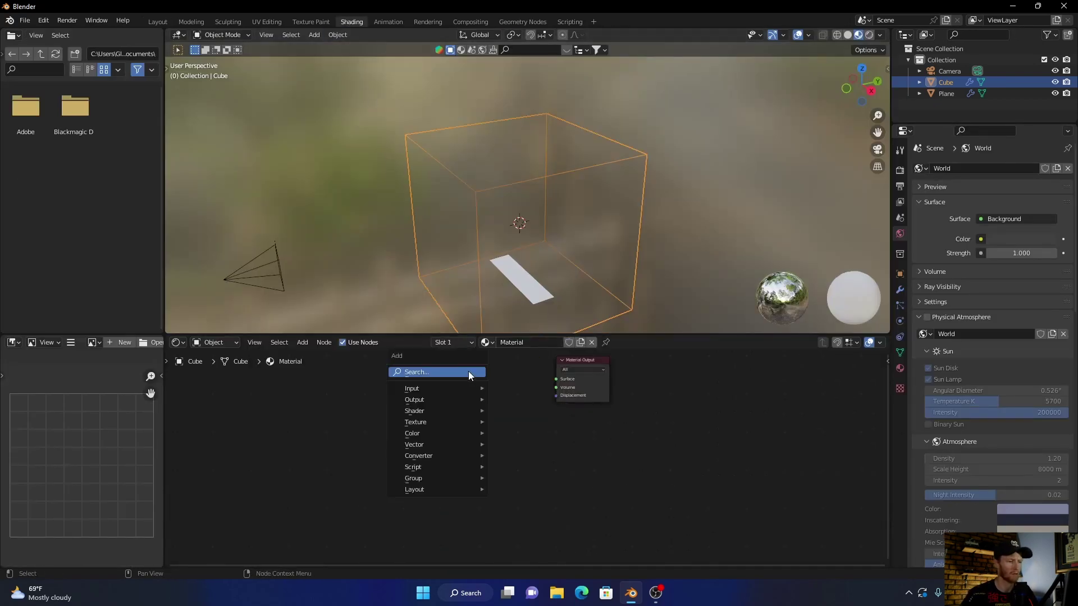
{"action": "left_click", "coordinate": [468, 371]}
{"action": "type", "text": "volume"}
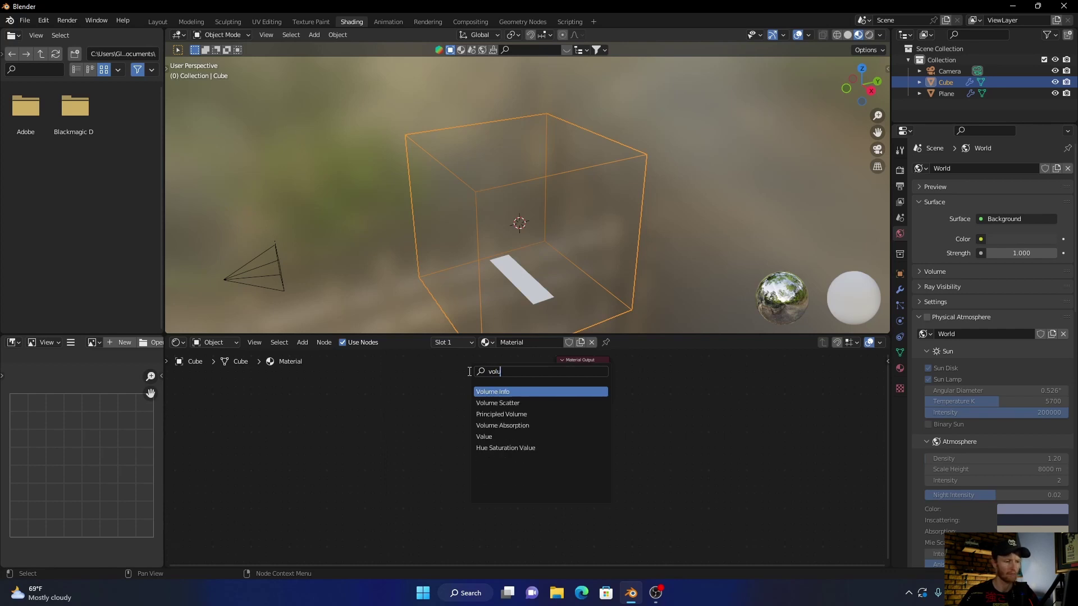
{"action": "key", "text": "Down"}
{"action": "key", "text": "Return"}
{"action": "left_click", "coordinate": [415, 406]}
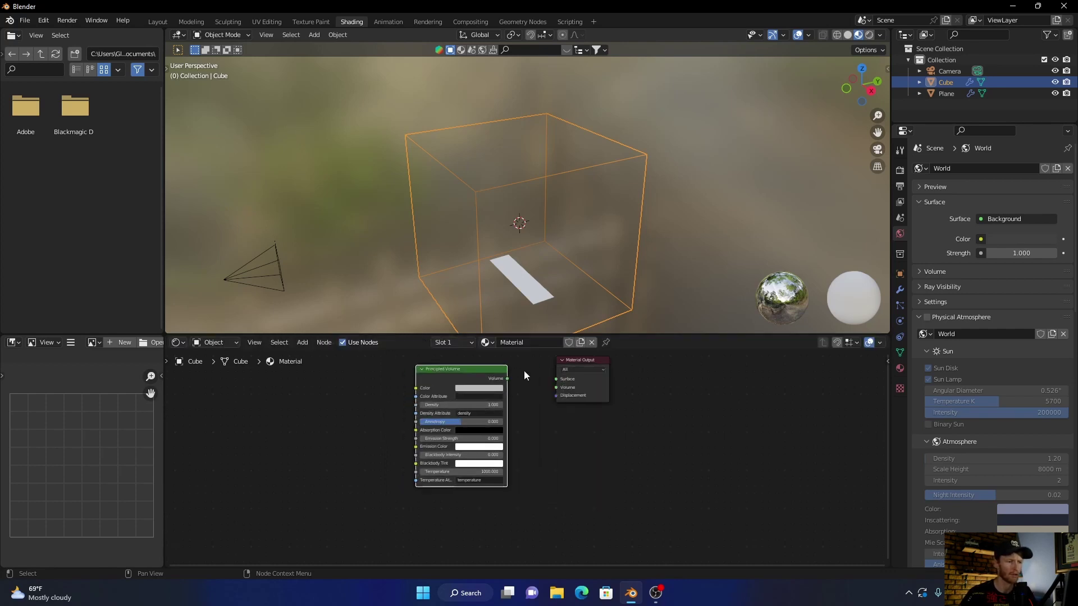
{"action": "left_click_drag", "start_coordinate": [506, 378], "coordinate": [557, 387]}
- With rendered preview on, set volume Density to 2 and tint the colour toward blue
{"action": "left_click", "coordinate": [868, 35]}
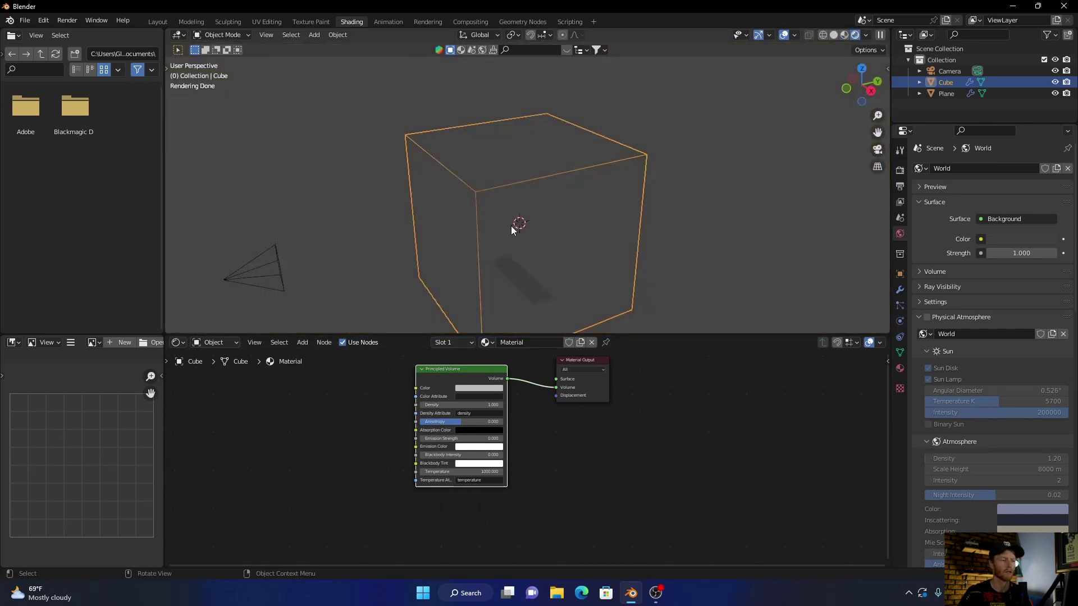
{"action": "mouse_move", "coordinate": [444, 291]}
{"action": "middle_mouse_down"}
{"action": "mouse_move", "coordinate": [473, 279]}
{"action": "mouse_move", "coordinate": [449, 272]}
{"action": "mouse_move", "coordinate": [573, 278]}
{"action": "middle_mouse_up"}
{"action": "scroll", "coordinate": [535, 273], "scroll_direction": "up", "scroll_amount": 3}
{"action": "scroll", "coordinate": [535, 272], "scroll_direction": "down", "scroll_amount": 3}
{"action": "left_click", "coordinate": [452, 406]}
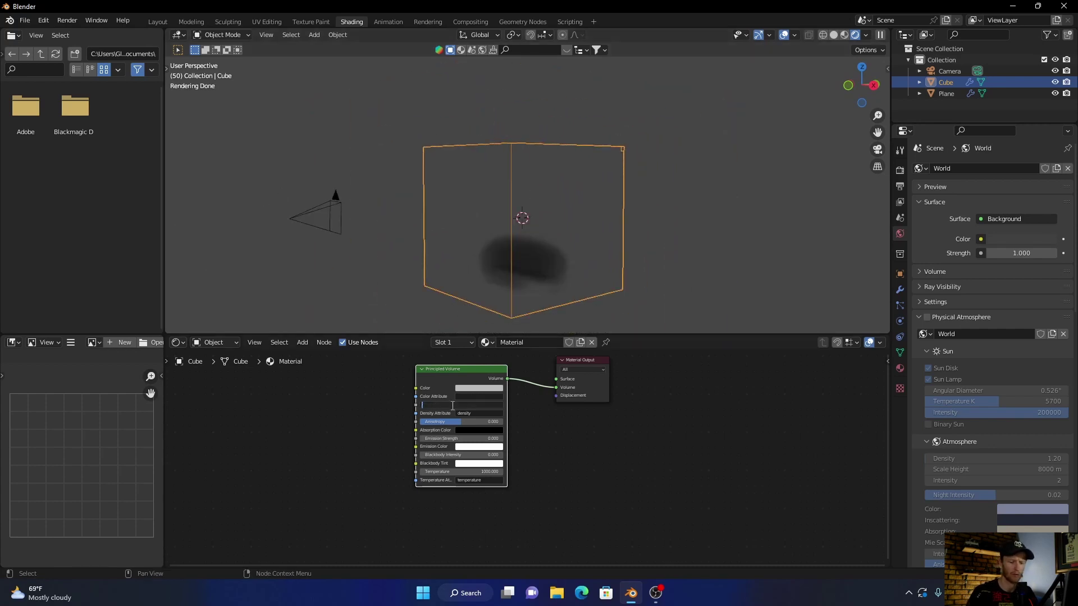
{"action": "type", "text": "4"}
{"action": "key", "text": "Return"}
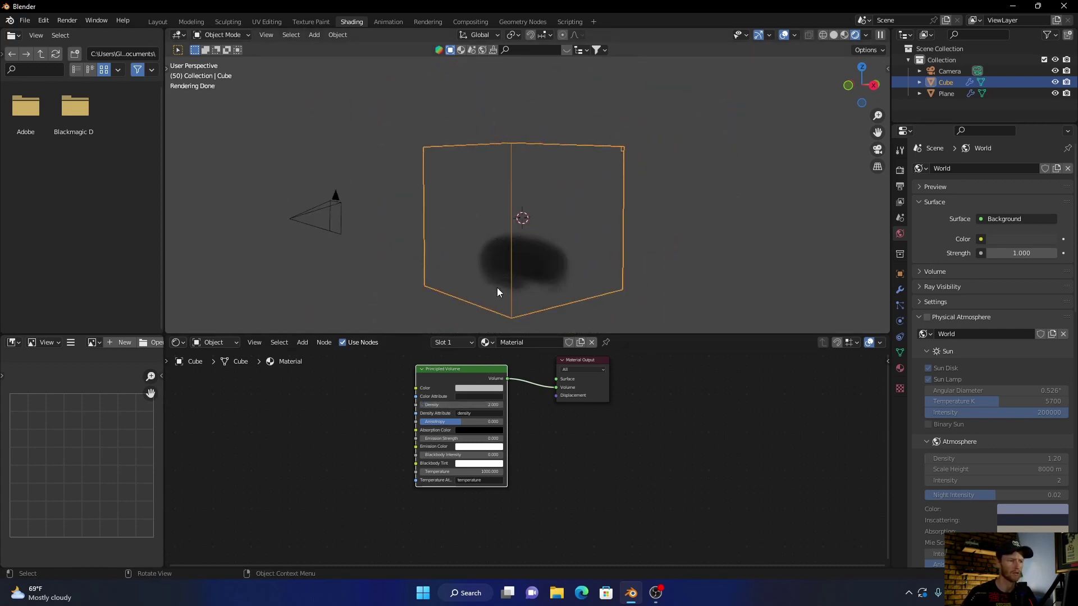
{"action": "left_click", "coordinate": [474, 388]}
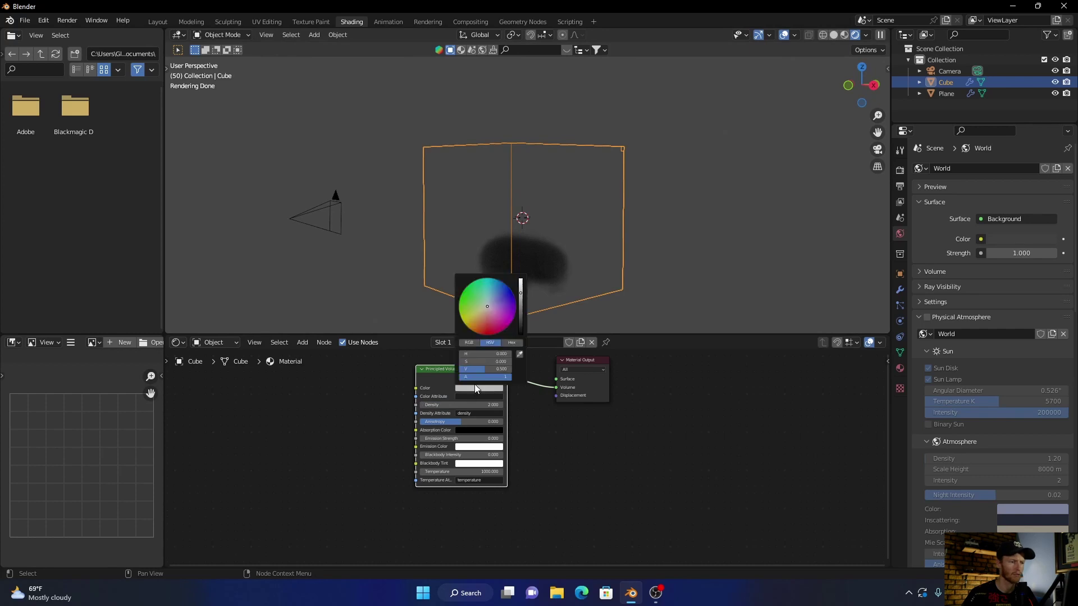
{"action": "mouse_move", "coordinate": [486, 307]}
{"action": "left_mouse_down"}
{"action": "mouse_move", "coordinate": [492, 294]}
{"action": "mouse_move", "coordinate": [486, 316]}
{"action": "left_mouse_up"}
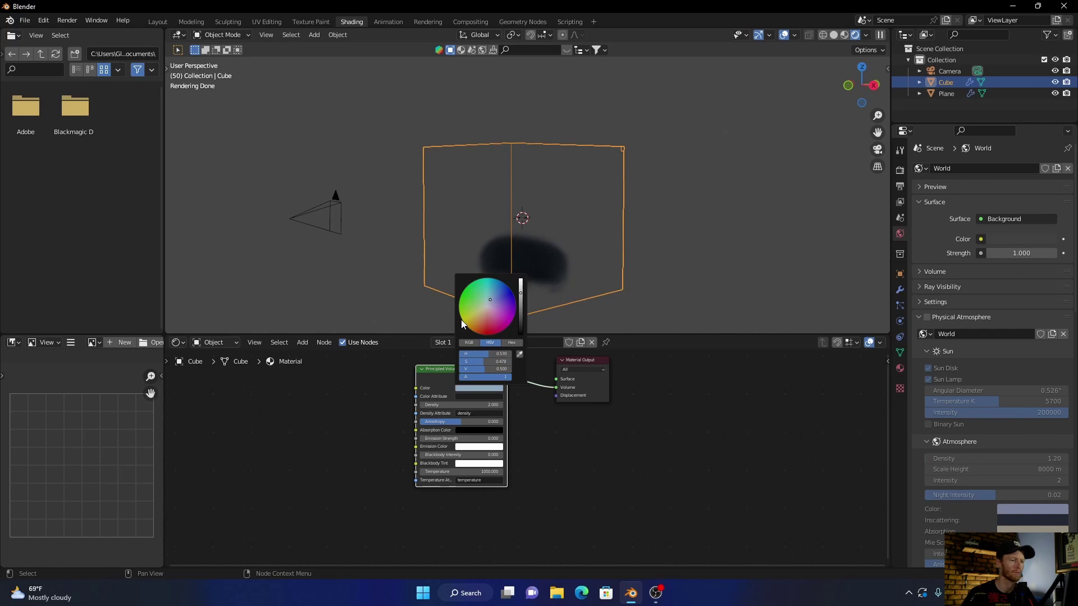
{"action": "left_click", "coordinate": [161, 20]}
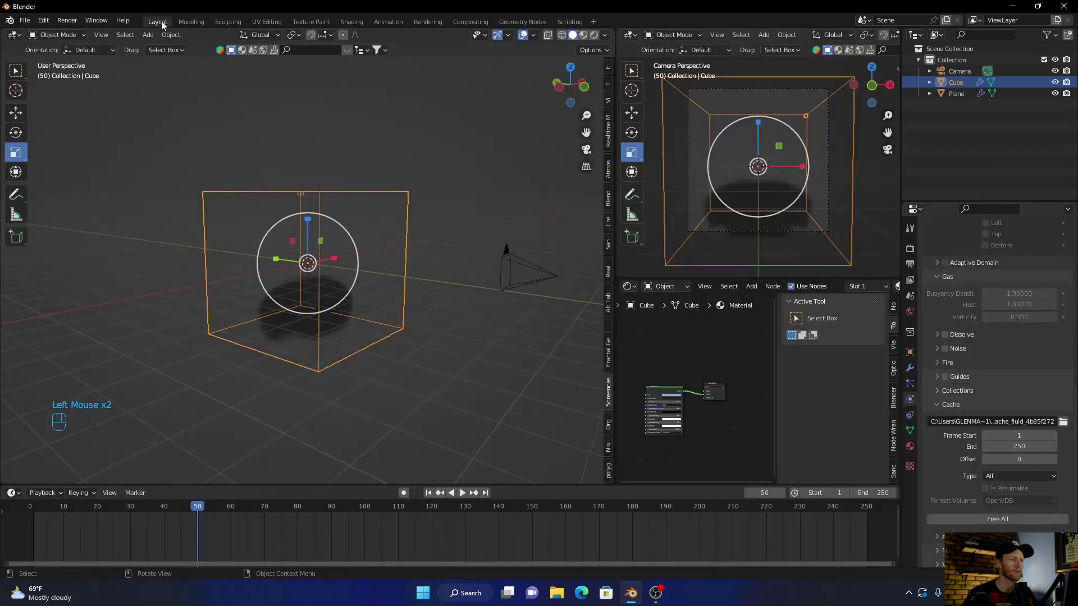
- Play the baked smoke in Rendered shading up to frame 88, then return to Solid
{"action": "left_click", "coordinate": [595, 36]}
{"action": "scroll", "coordinate": [378, 364], "scroll_direction": "up", "scroll_amount": 2}
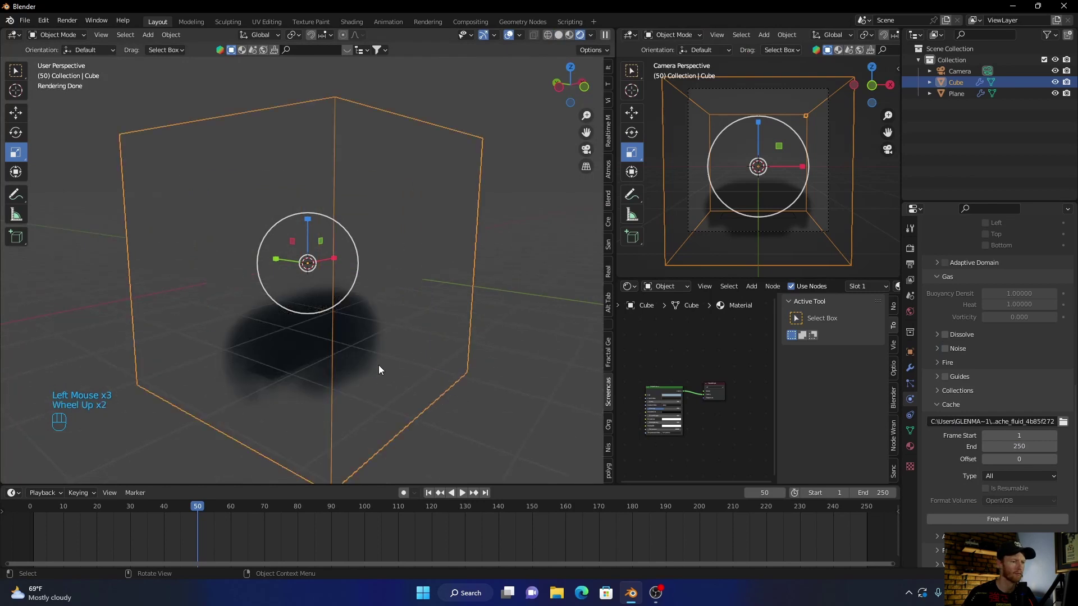
{"action": "key", "text": "space"}
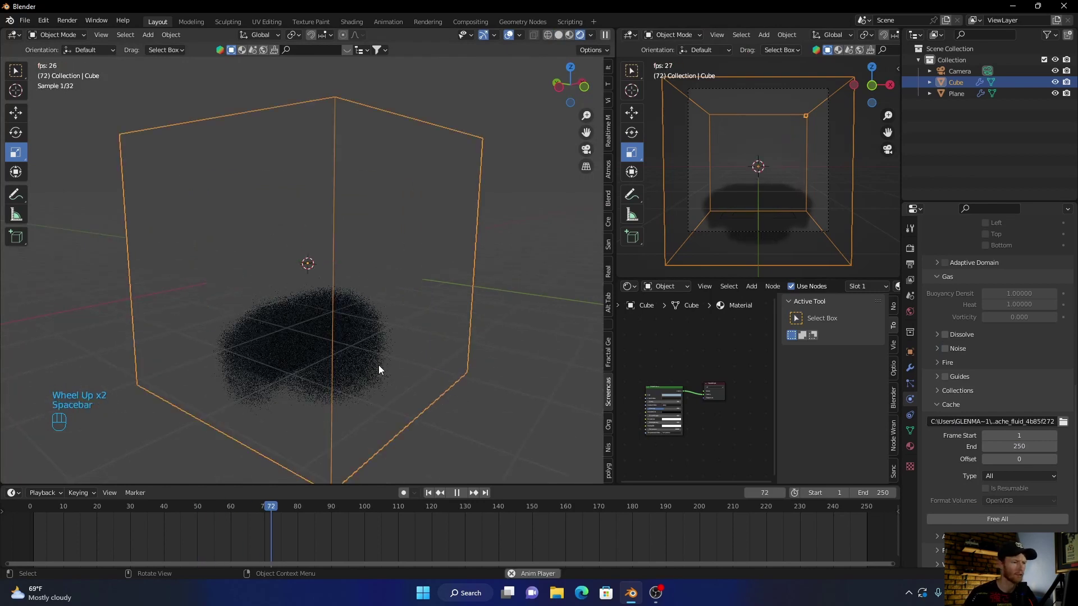
{"action": "key", "text": "space"}
{"action": "middle_click_drag", "start_coordinate": [339, 379], "coordinate": [252, 388]}
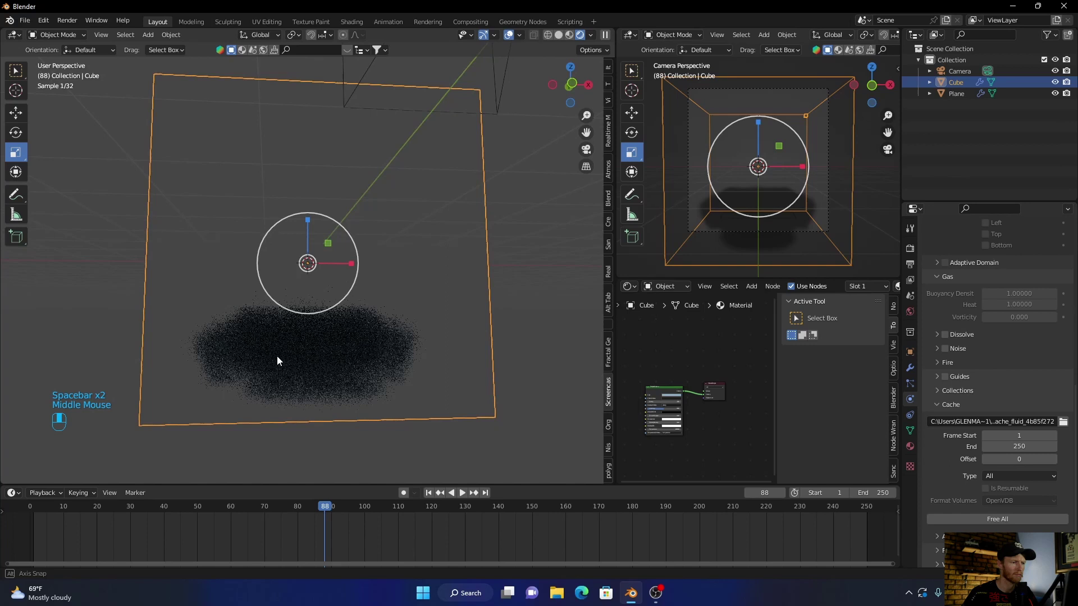
{"action": "left_click", "coordinate": [560, 36]}
- Add an Area light and move it to the left of and below the cube
{"action": "key", "text": "shift+a"}
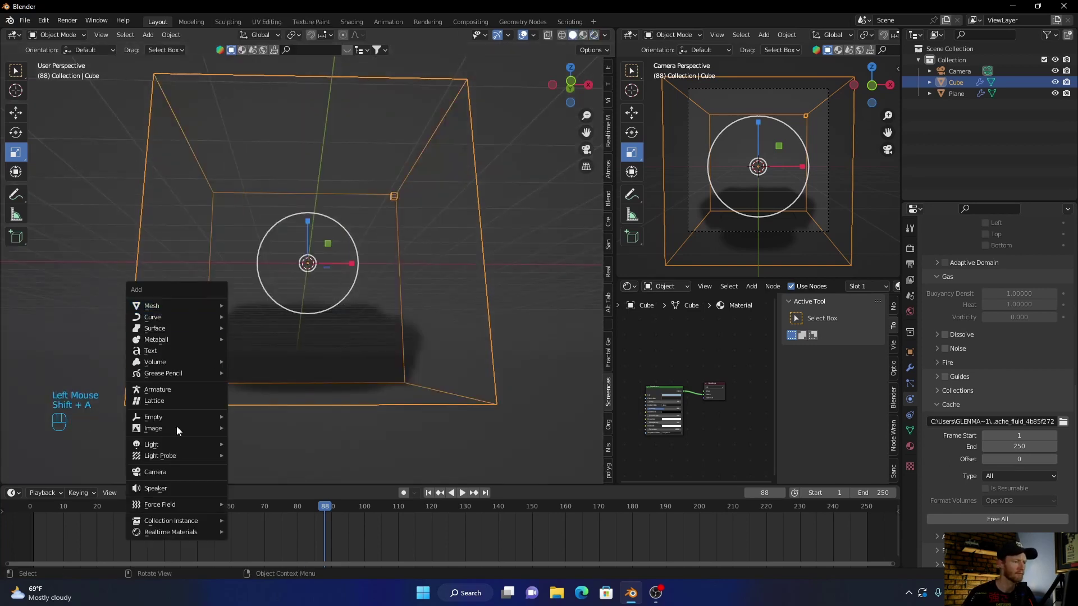
{"action": "mouse_move", "coordinate": [173, 444]}
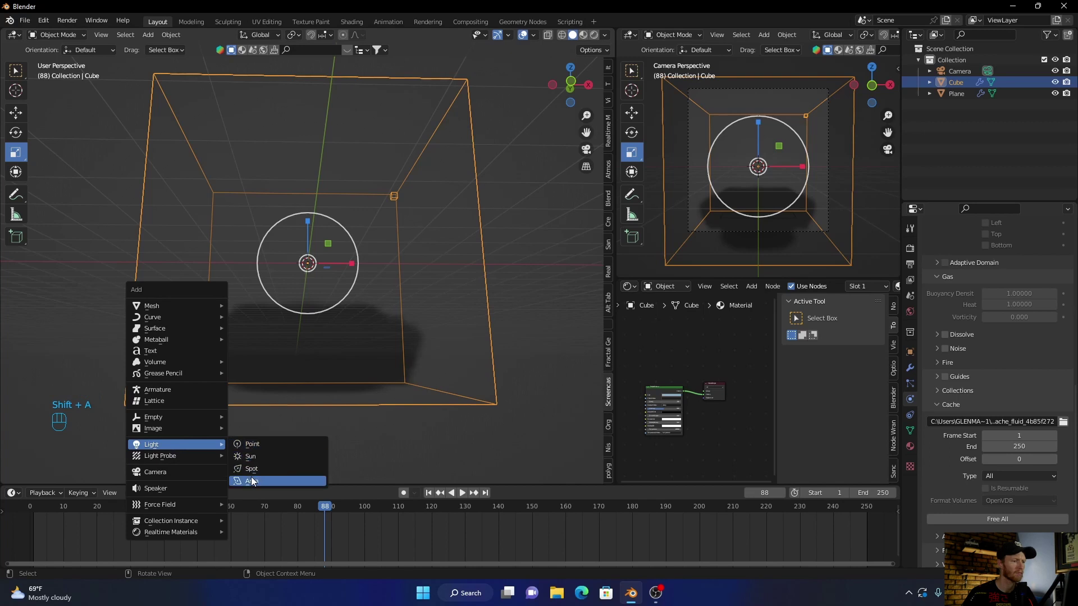
{"action": "left_click", "coordinate": [251, 481]}
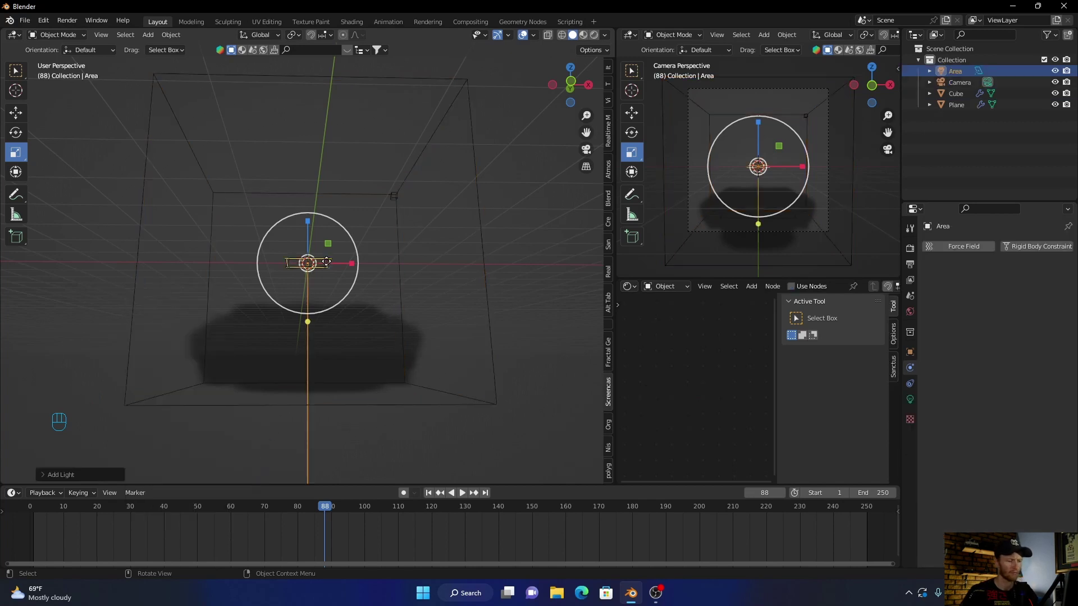
{"action": "key", "text": "g"}
{"action": "middle_click", "coordinate": [303, 262]}
{"action": "left_click", "coordinate": [140, 298]}
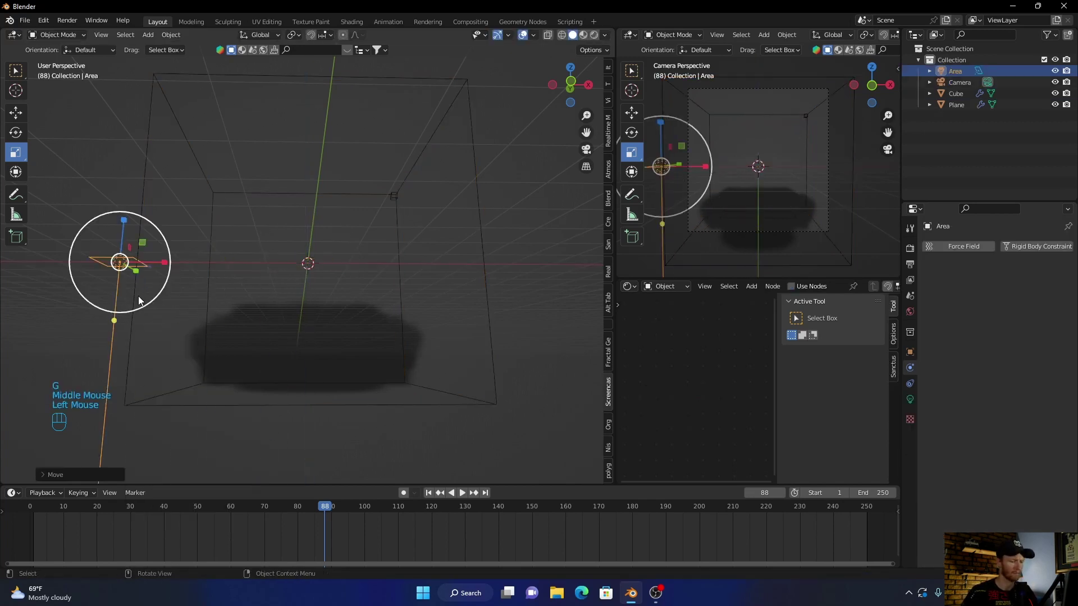
{"action": "left_click", "coordinate": [588, 84]}
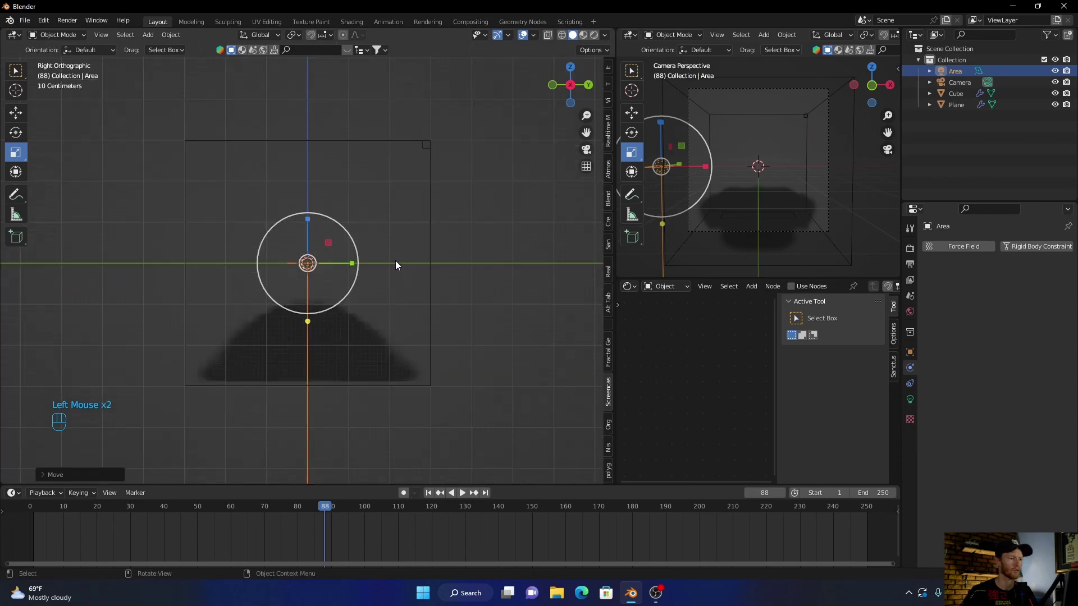
{"action": "key", "text": "g"}
{"action": "middle_click", "coordinate": [342, 300]}
{"action": "scroll", "coordinate": [337, 446], "scroll_direction": "up", "scroll_amount": 1}
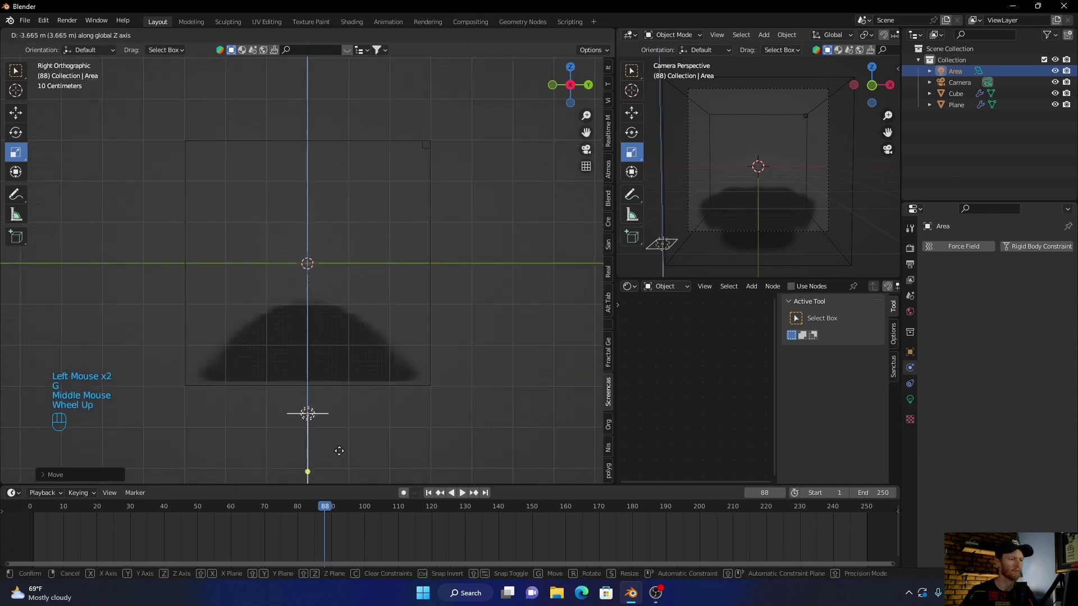
{"action": "left_click", "coordinate": [337, 450]}
{"action": "mouse_move", "coordinate": [439, 283]}
{"action": "middle_mouse_down"}
{"action": "mouse_move", "coordinate": [504, 295]}
{"action": "mouse_move", "coordinate": [577, 282]}
{"action": "middle_mouse_up"}
- Rotate the area light in several passes so it aims at the smoke, then preview rendered
{"action": "key", "text": "r"}
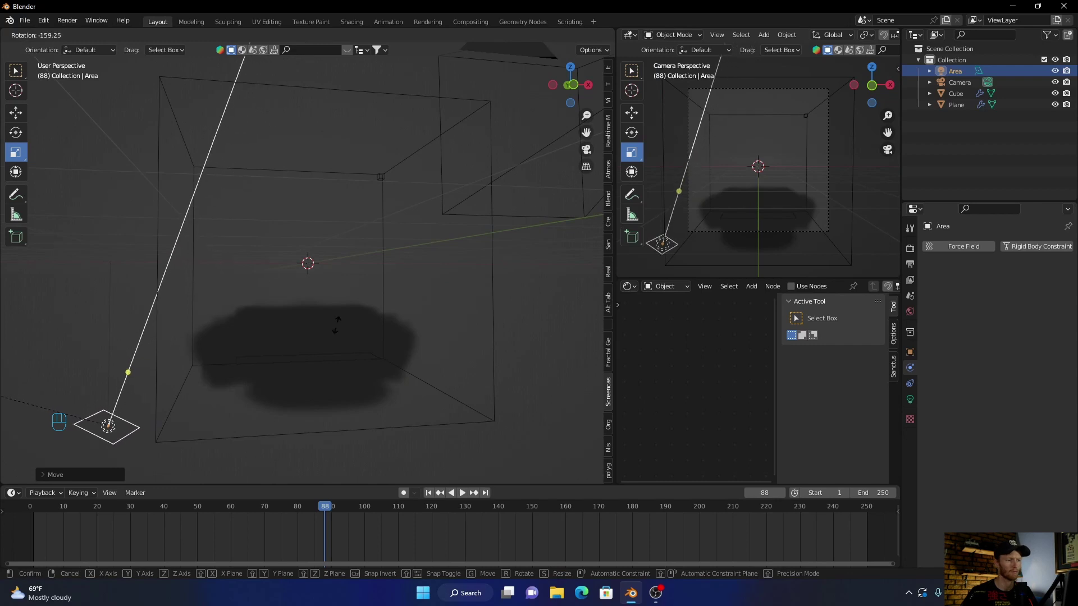
{"action": "left_click", "coordinate": [92, 242]}
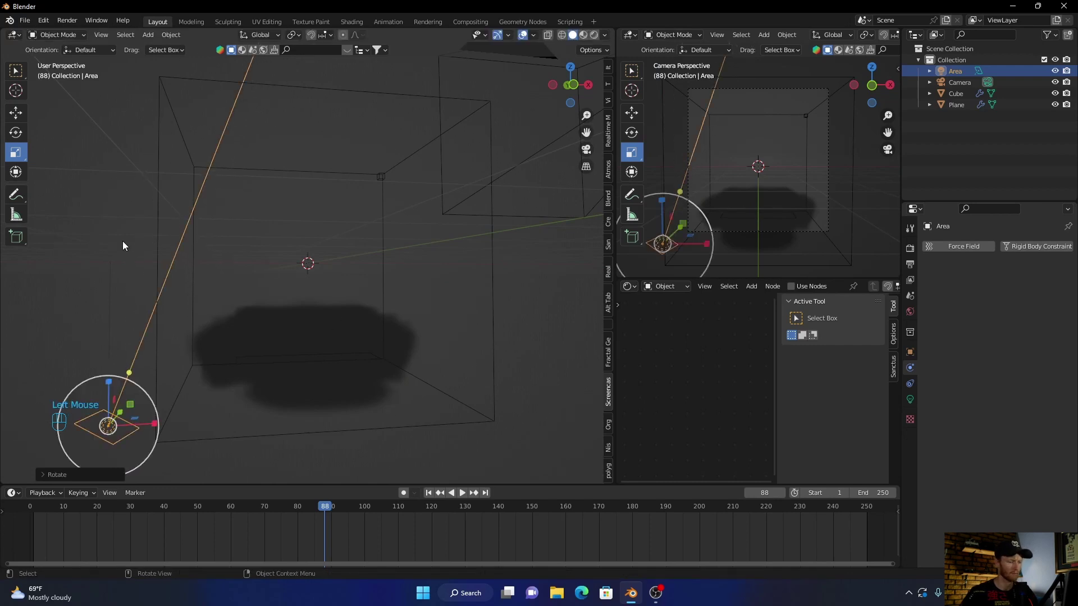
{"action": "key", "text": "r"}
{"action": "left_click", "coordinate": [219, 327]}
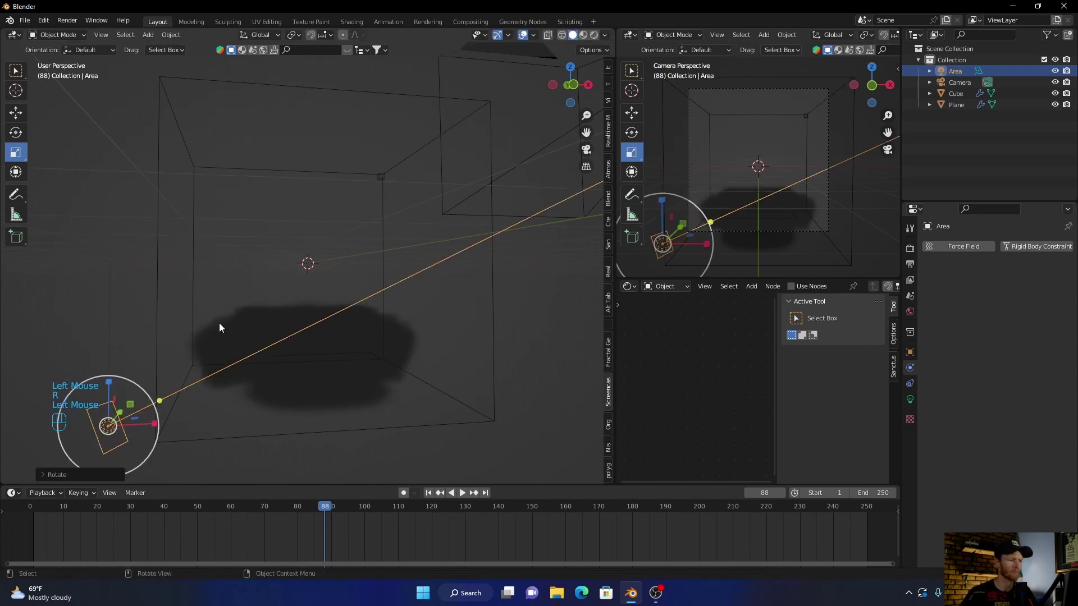
{"action": "middle_click_drag", "start_coordinate": [341, 417], "coordinate": [465, 439]}
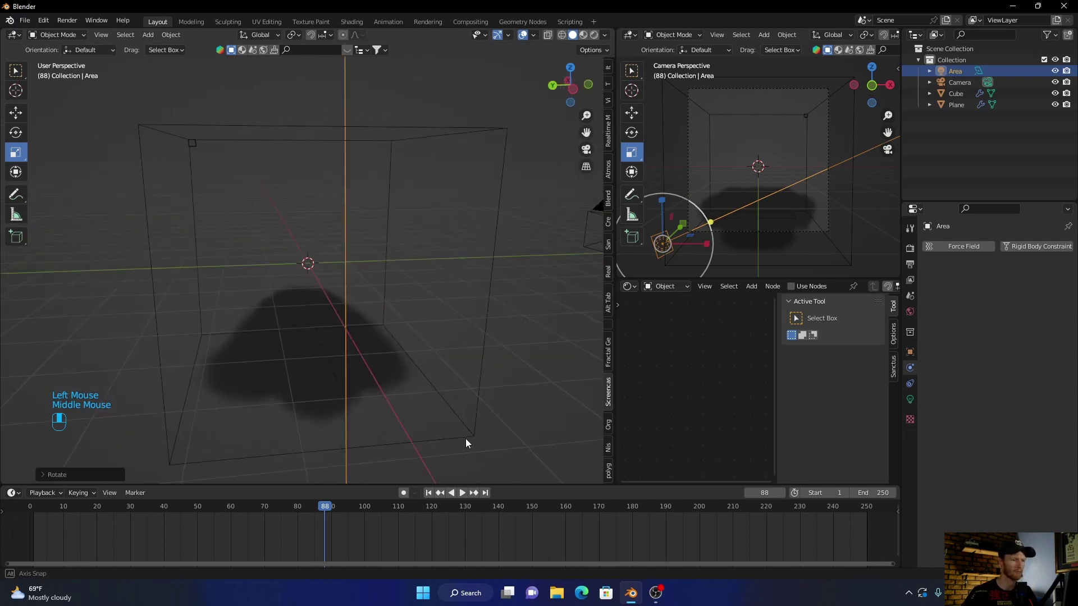
{"action": "key", "text": "r"}
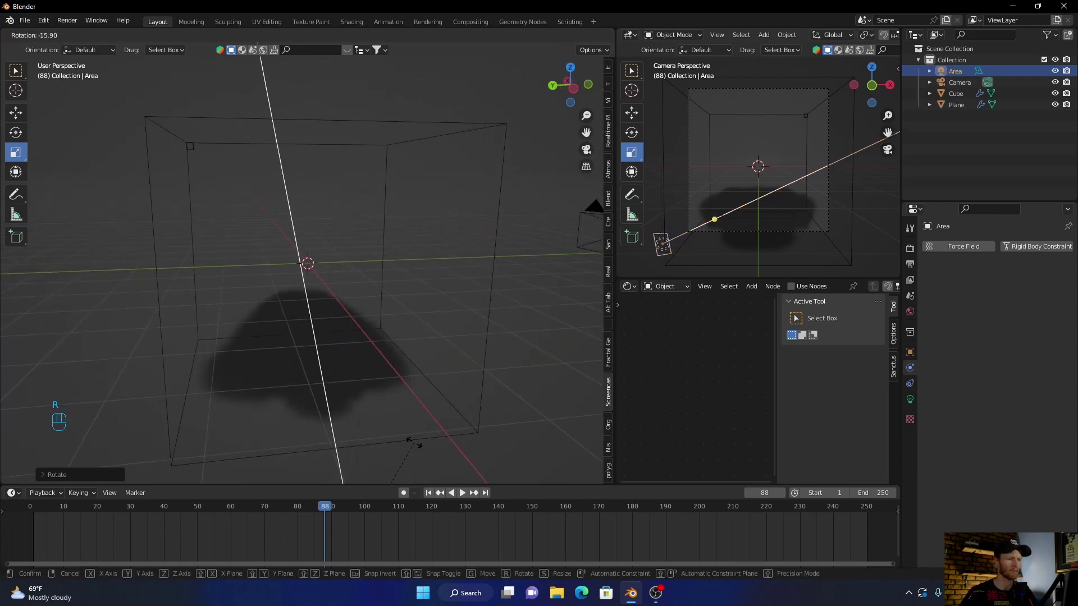
{"action": "left_click", "coordinate": [410, 441]}
{"action": "middle_click_drag", "start_coordinate": [493, 289], "coordinate": [355, 293]}
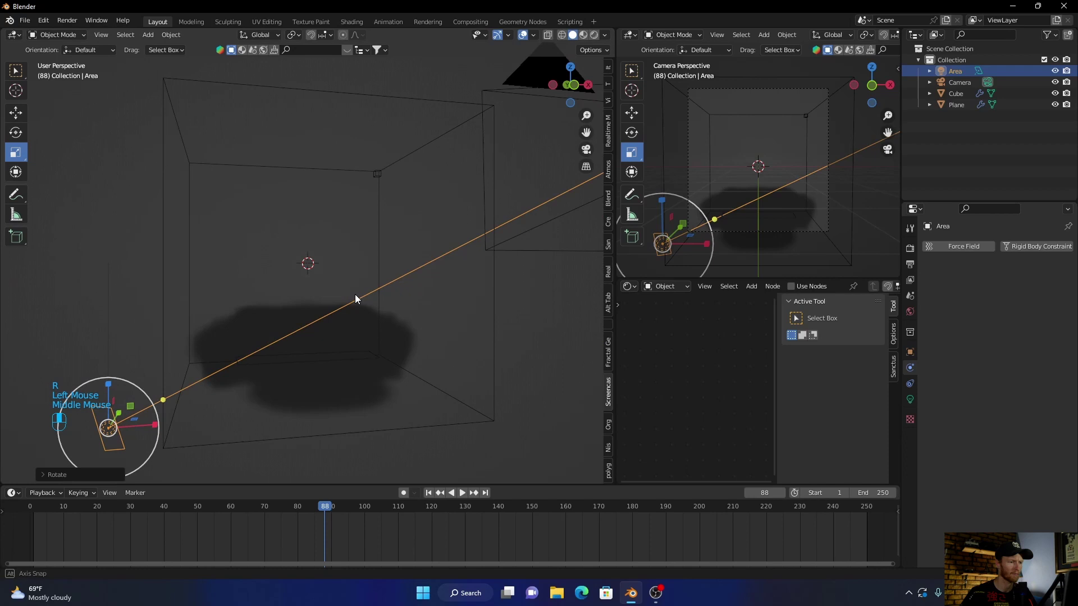
{"action": "left_click", "coordinate": [594, 36]}
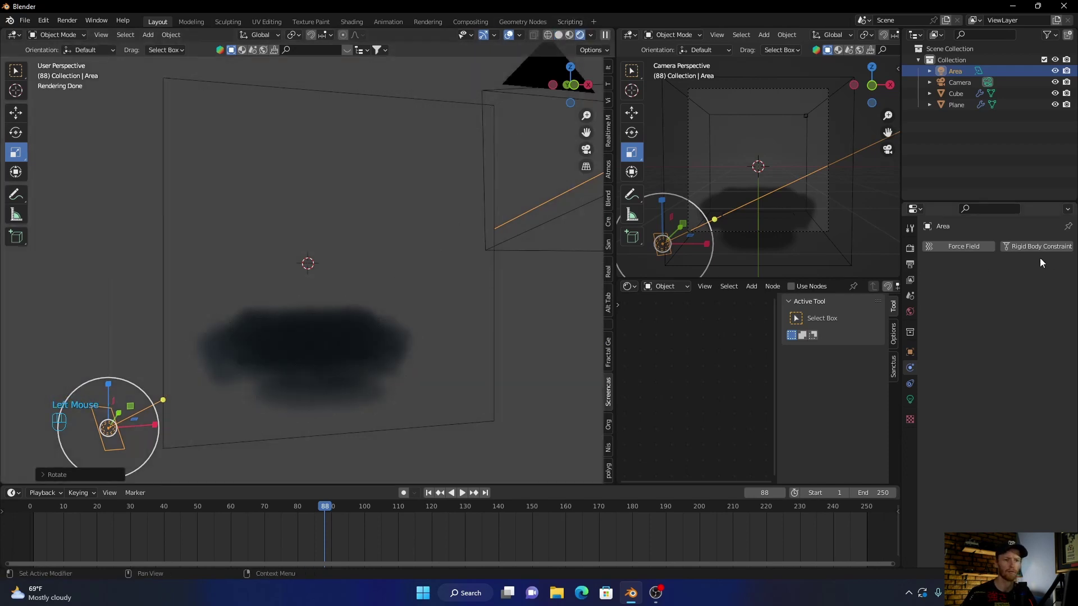
- Set the Area light's Power to 20 W
{"action": "left_click", "coordinate": [910, 399]}
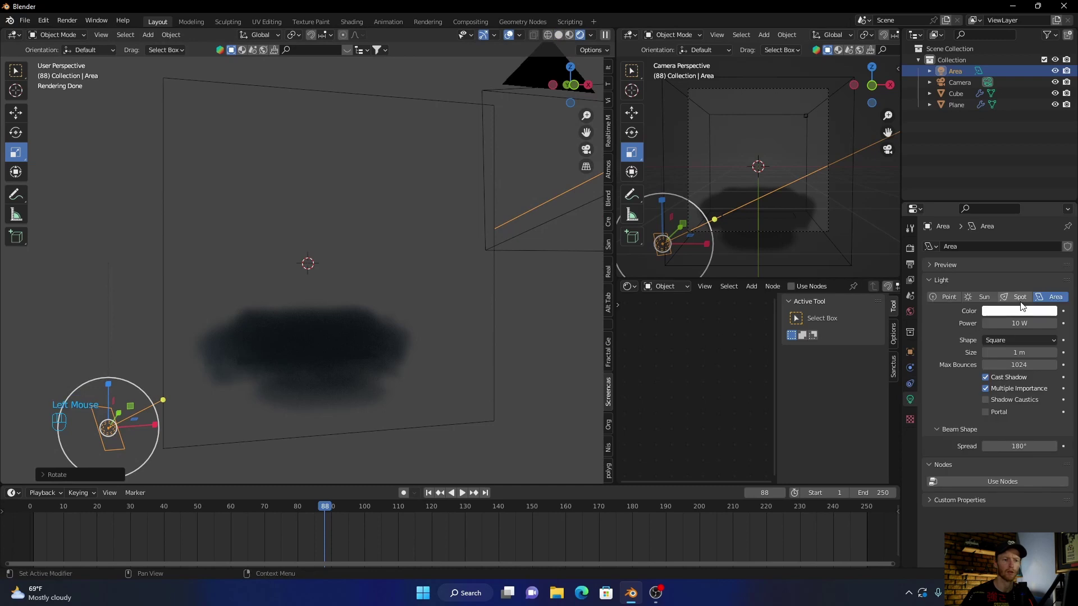
{"action": "double_click", "coordinate": [1018, 324]}
{"action": "type", "text": "20"}
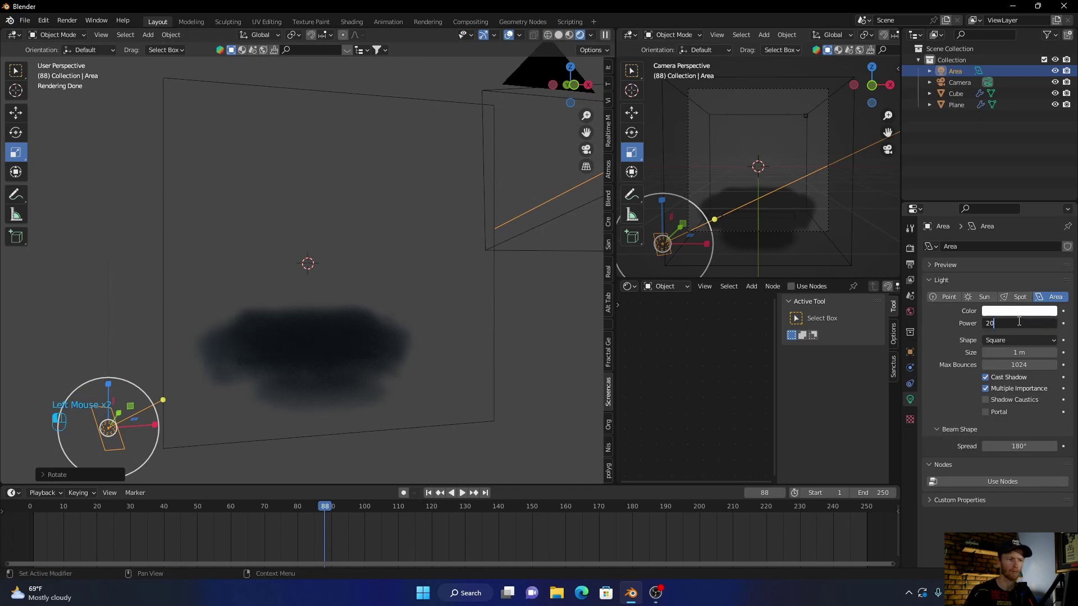
{"action": "key", "text": "Return"}
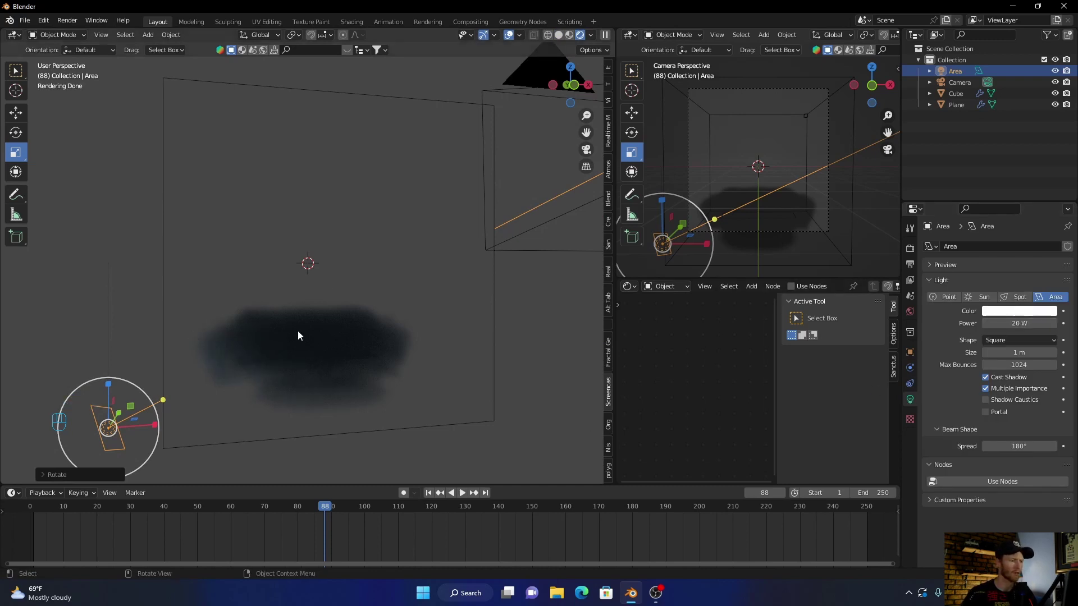
- Play the smoke simulation to frame 189 and return the view to Solid shading
{"action": "key", "text": "space"}
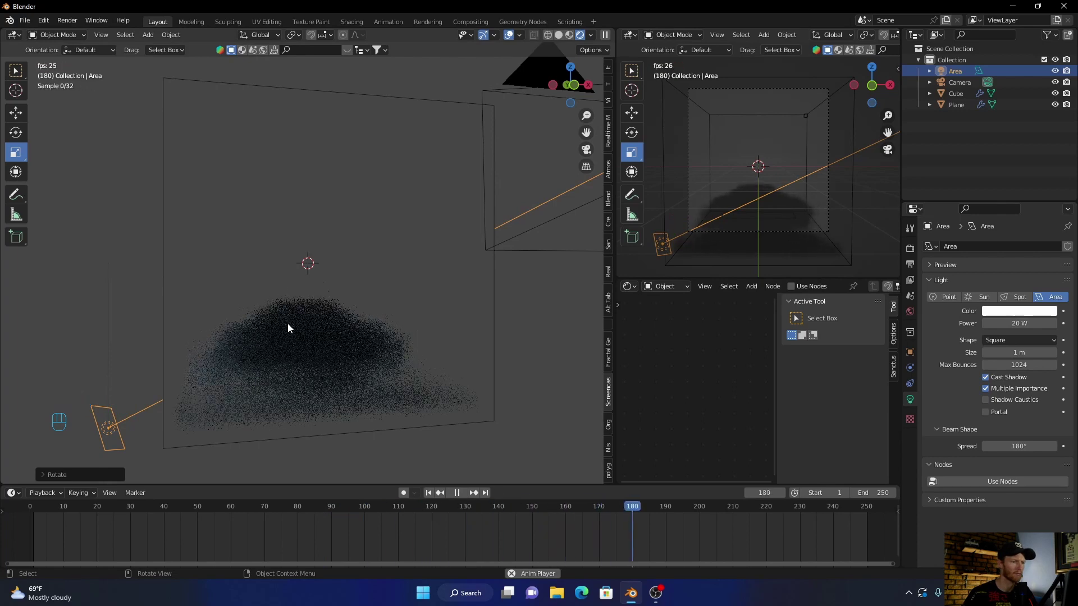
{"action": "key", "text": "space"}
{"action": "left_click", "coordinate": [553, 35]}
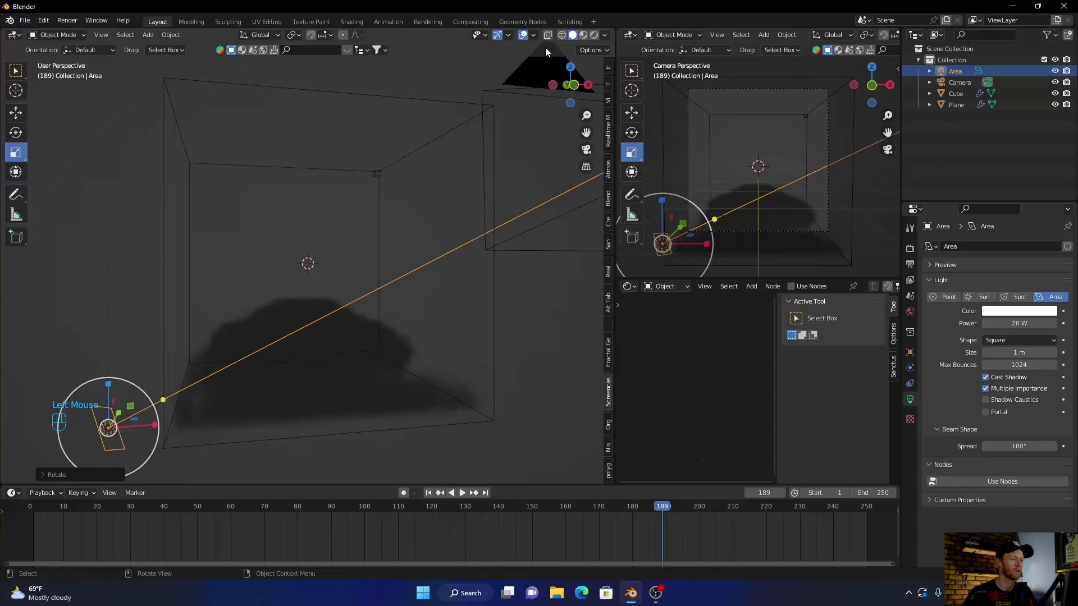
{"action": "mouse_move", "coordinate": [271, 255]}
{"action": "middle_mouse_down"}
{"action": "mouse_move", "coordinate": [262, 290]}
{"action": "mouse_move", "coordinate": [251, 268]}
{"action": "middle_mouse_up"}
- Add a second plane and lower it along Z beneath the smoke domain
{"action": "key", "text": "shift+a"}
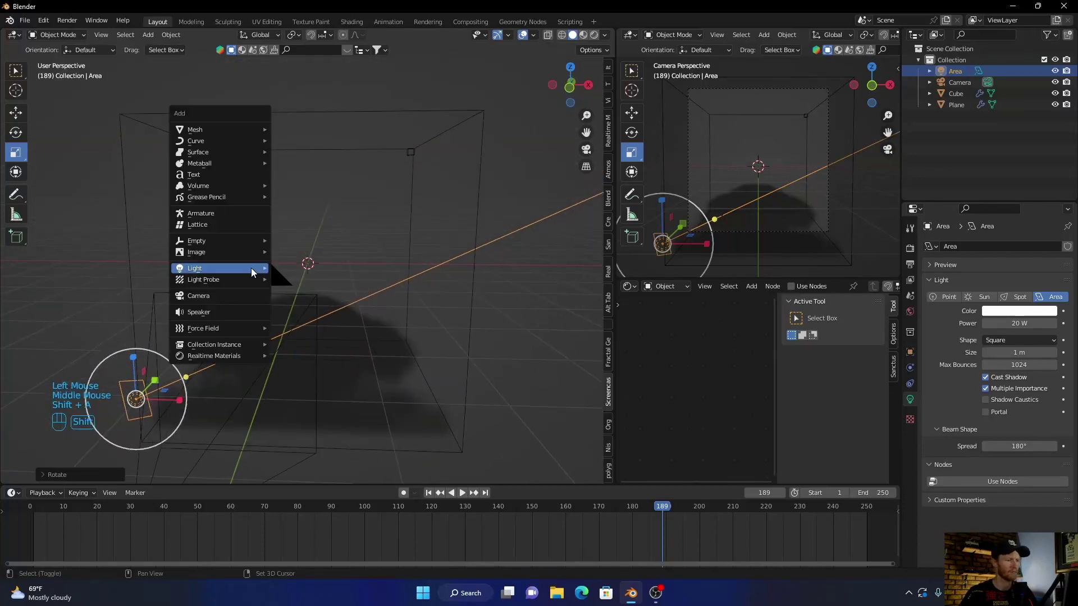
{"action": "left_click", "coordinate": [299, 130]}
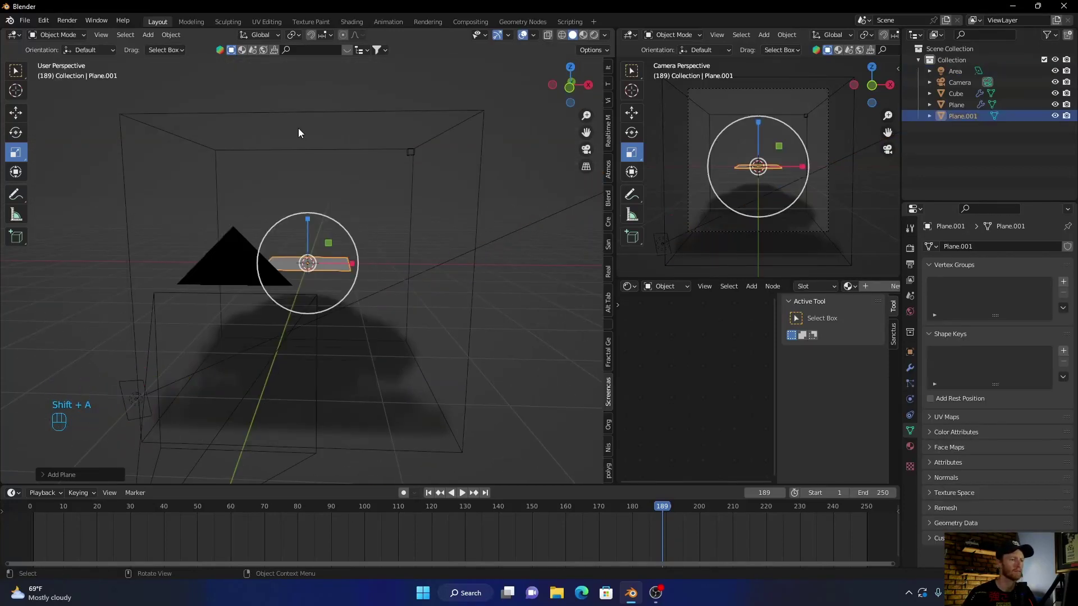
{"action": "left_click", "coordinate": [588, 85]}
{"action": "key", "text": "g"}
{"action": "middle_click", "coordinate": [277, 301]}
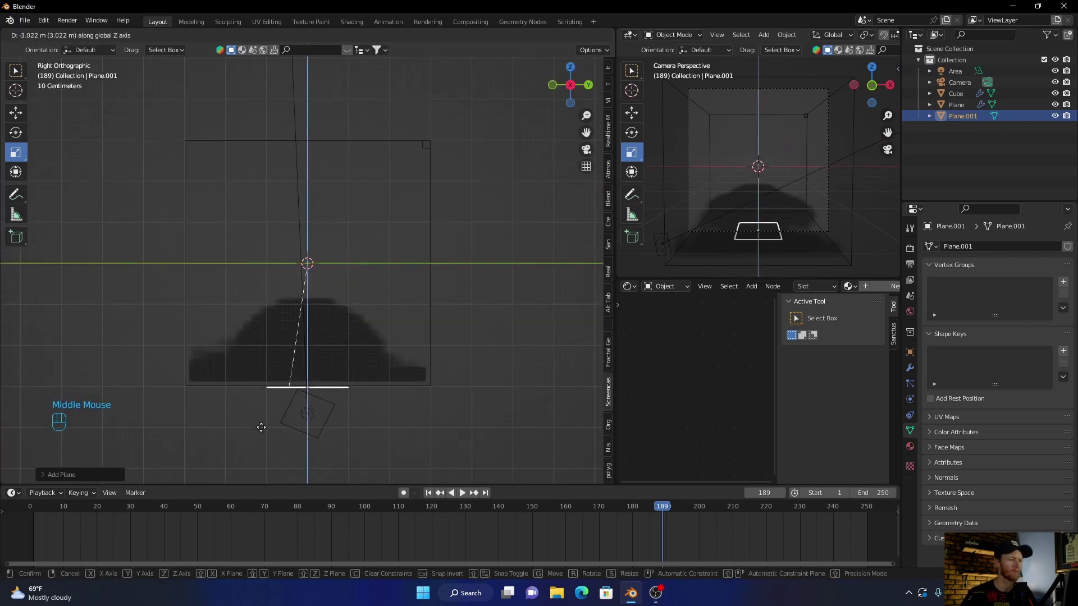
{"action": "left_click", "coordinate": [260, 44]}
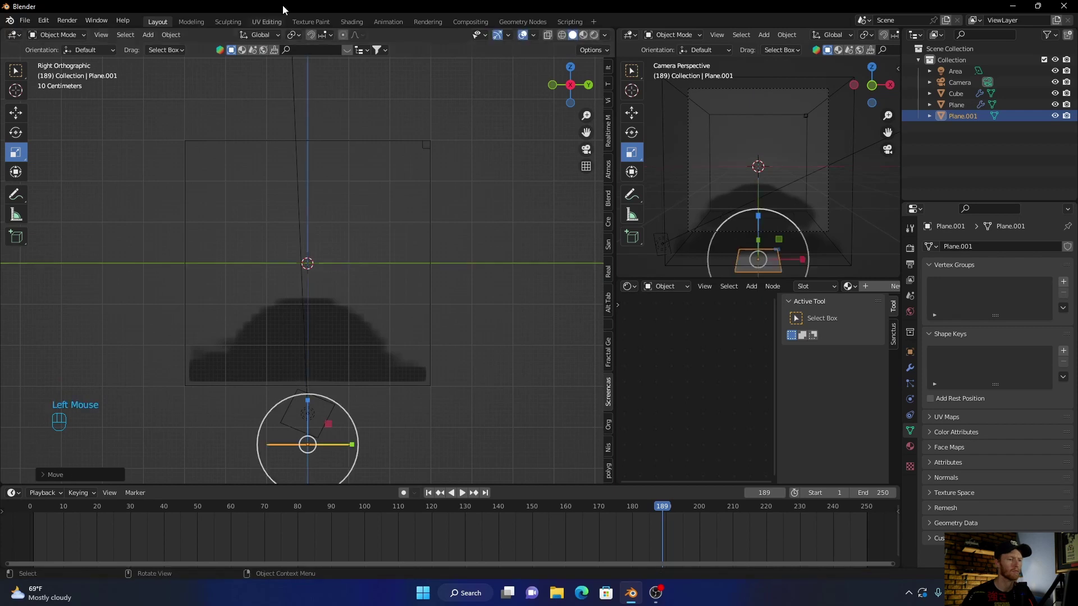
- From the camera view, scale the plane up into a large floor
{"action": "left_click", "coordinate": [585, 149]}
{"action": "scroll", "coordinate": [336, 333], "scroll_direction": "down", "scroll_amount": 2}
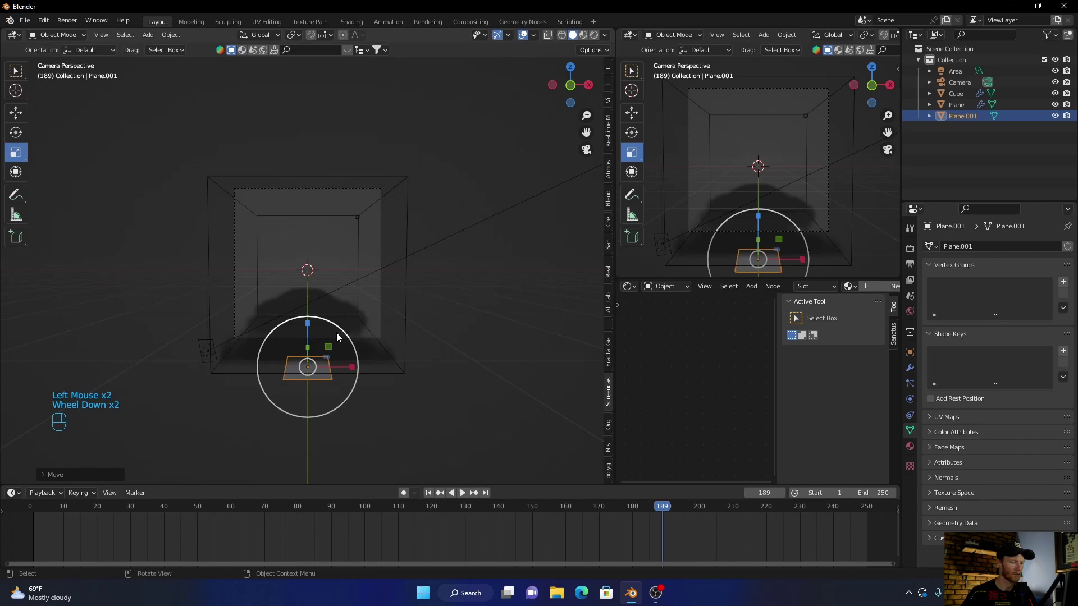
{"action": "key", "text": "s"}
{"action": "left_click", "coordinate": [26, 210]}
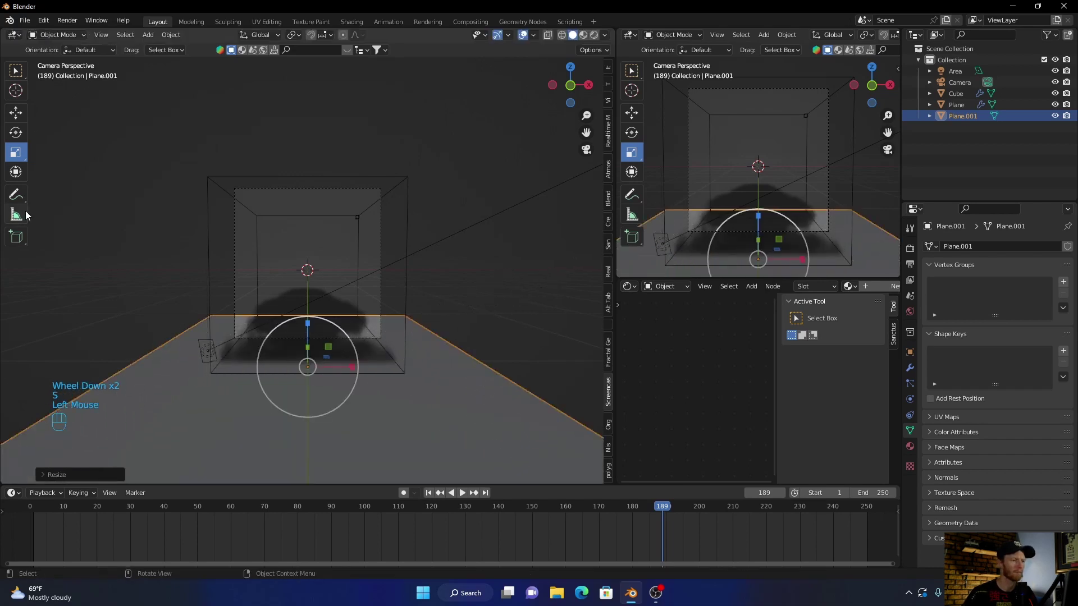
{"action": "middle_click_drag", "start_coordinate": [190, 356], "coordinate": [171, 364]}
{"action": "scroll", "coordinate": [170, 363], "scroll_direction": "down", "scroll_amount": 2}
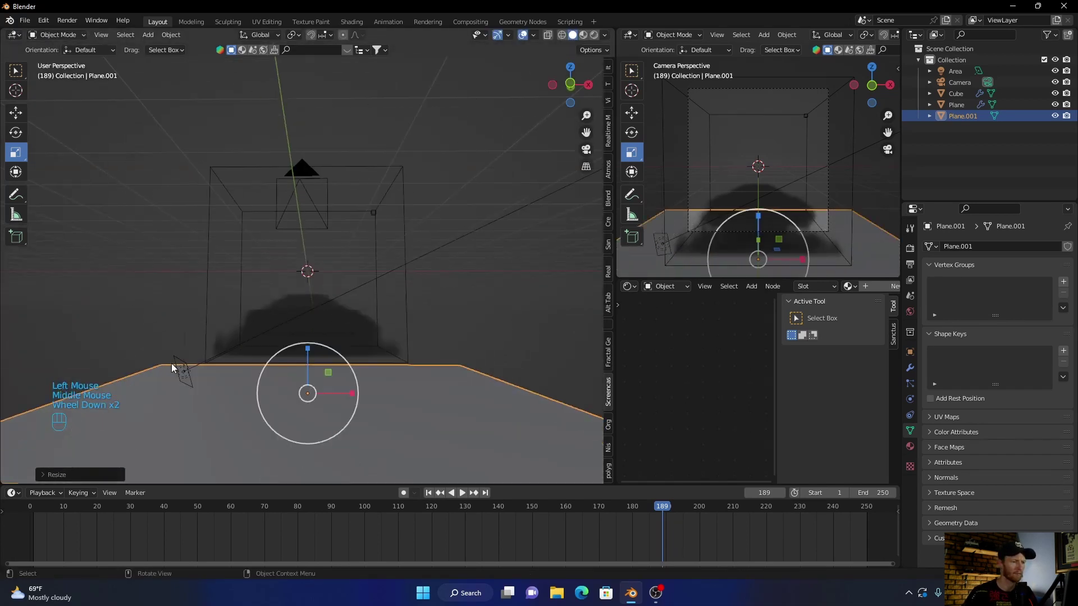
{"action": "left_click", "coordinate": [156, 329]}
{"action": "left_click", "coordinate": [208, 406]}
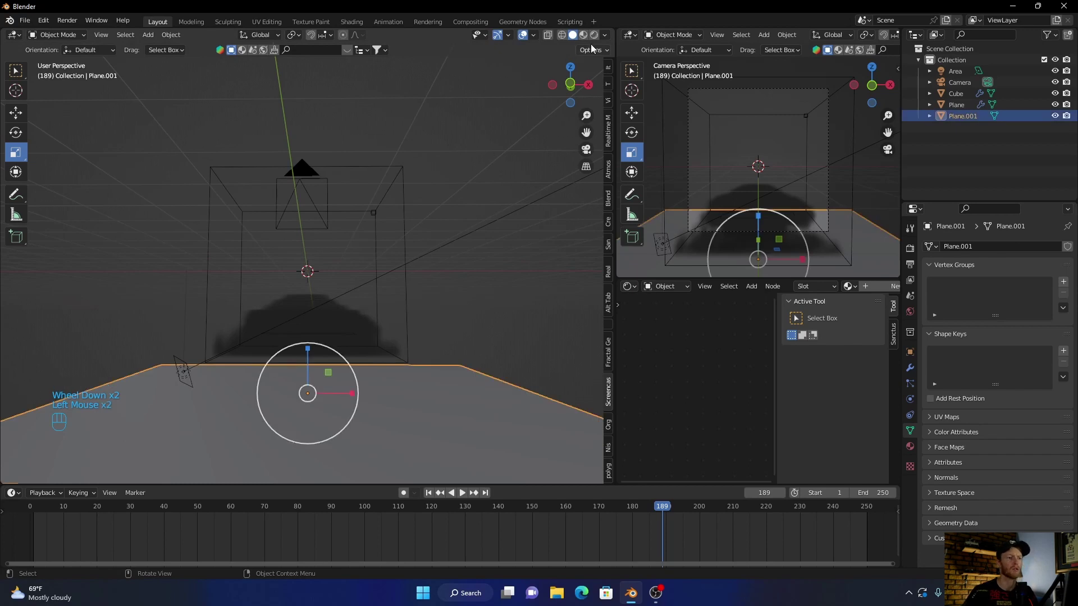
- From the Sanctus Library sidebar tab, apply the dark striped sf_panel_02 material to the floor
{"action": "left_click", "coordinate": [603, 75]}
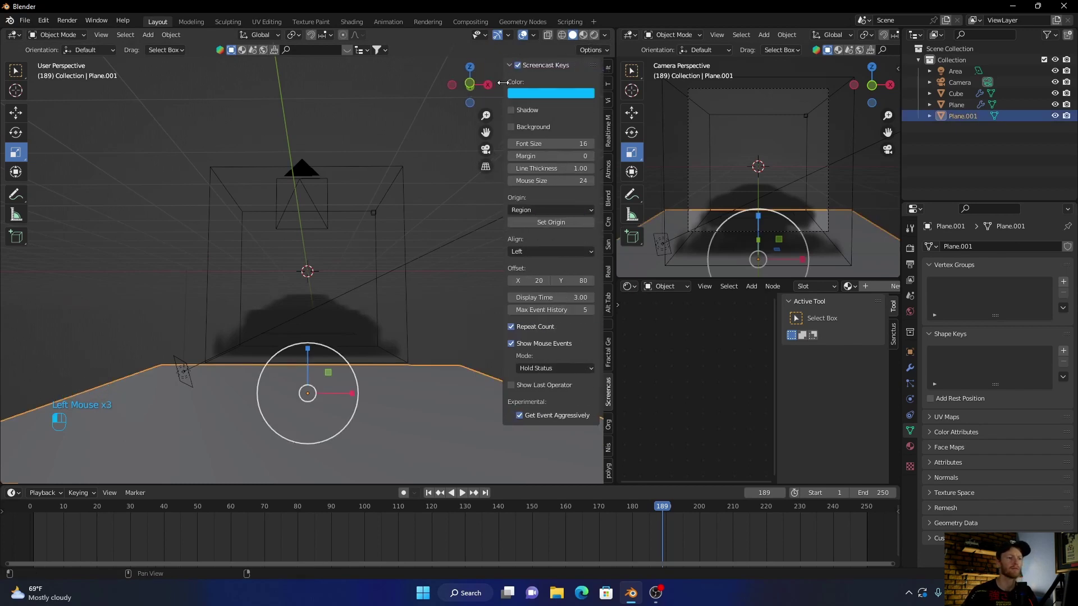
{"action": "left_click", "coordinate": [607, 133]}
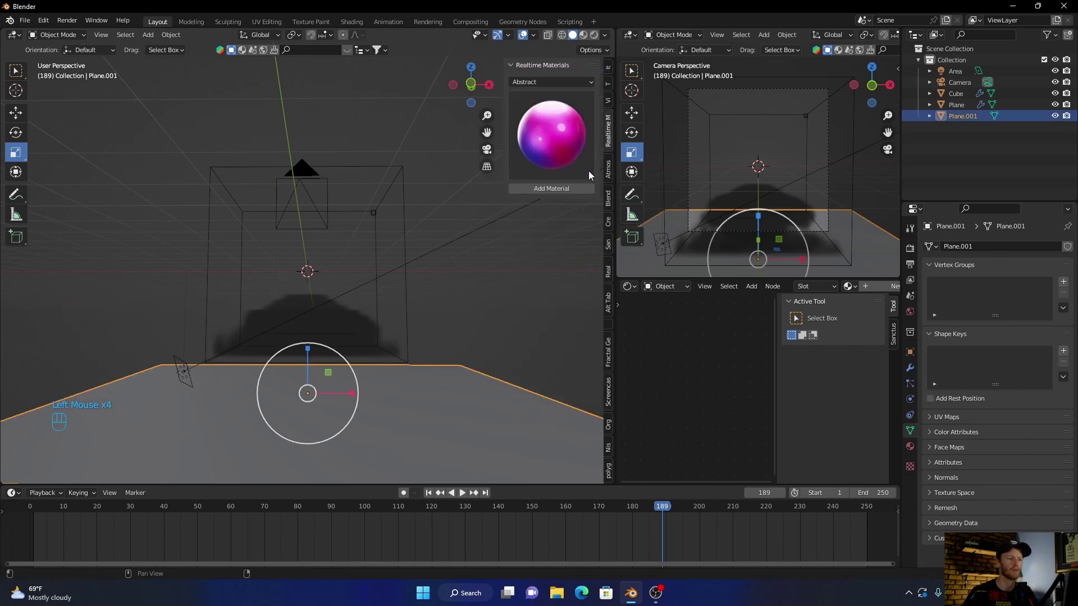
{"action": "left_click", "coordinate": [609, 171]}
{"action": "left_click", "coordinate": [609, 202]}
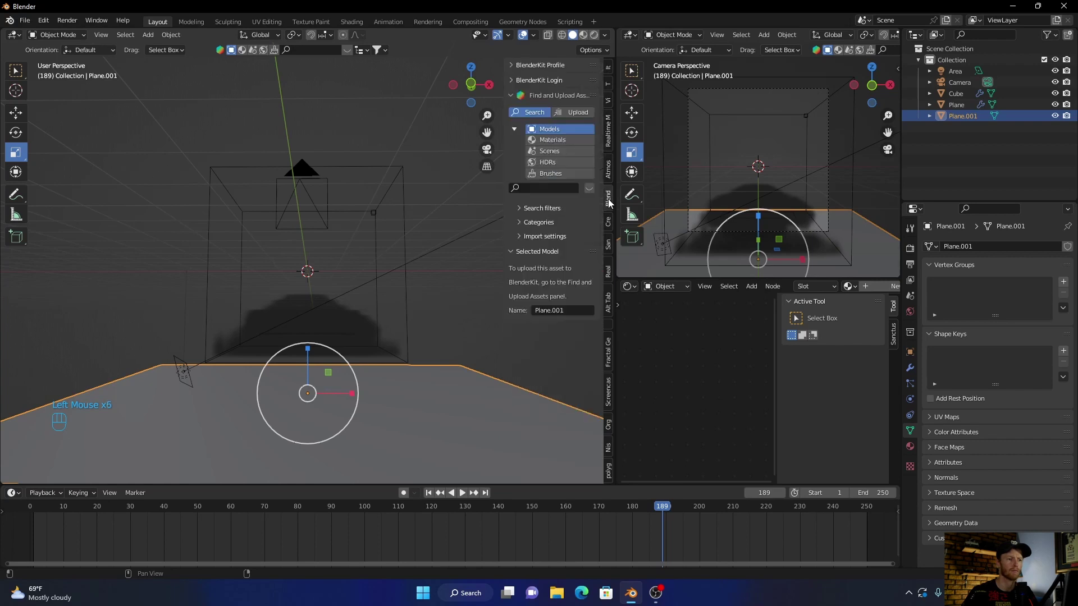
{"action": "left_click", "coordinate": [608, 221]}
{"action": "left_click", "coordinate": [611, 246]}
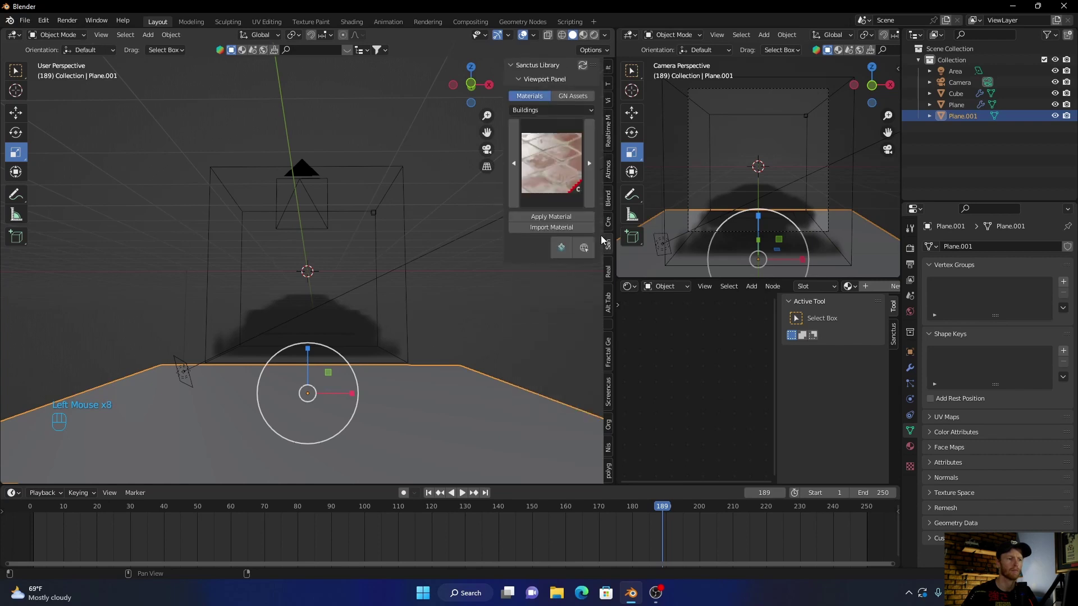
{"action": "left_click", "coordinate": [548, 139]}
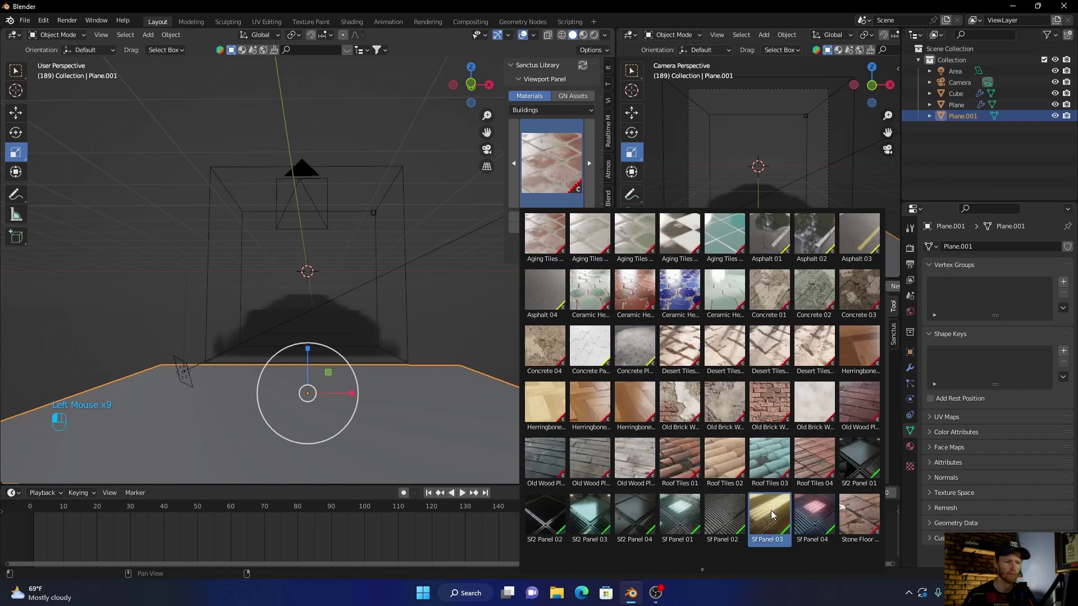
{"action": "left_click", "coordinate": [728, 517]}
{"action": "left_click", "coordinate": [550, 217]}
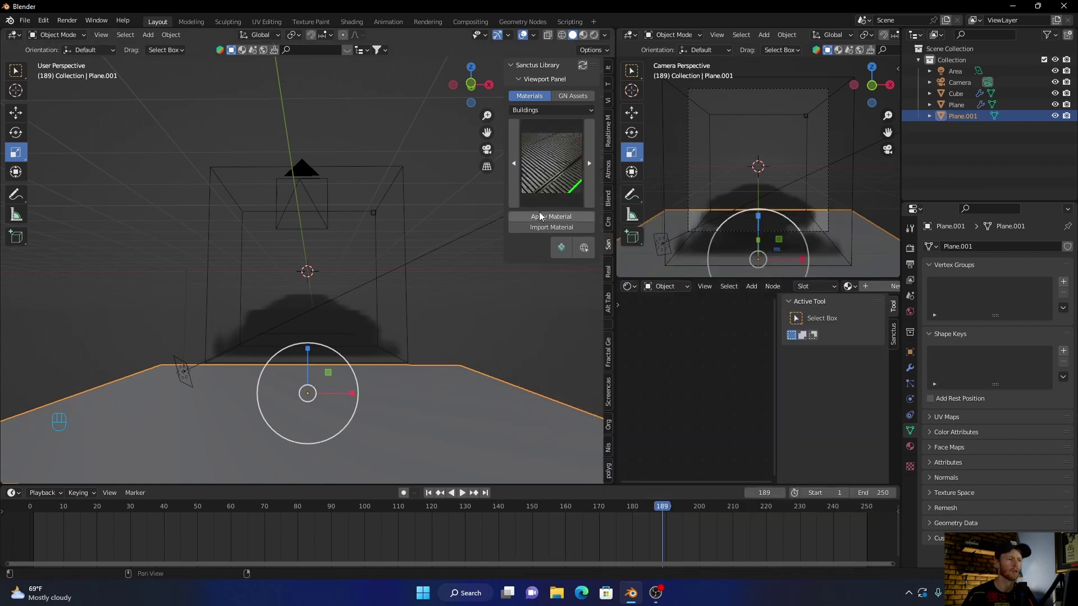
- Preview the textured floor under the smoke in Rendered shading and collapse the sidebar
{"action": "left_click", "coordinate": [118, 334]}
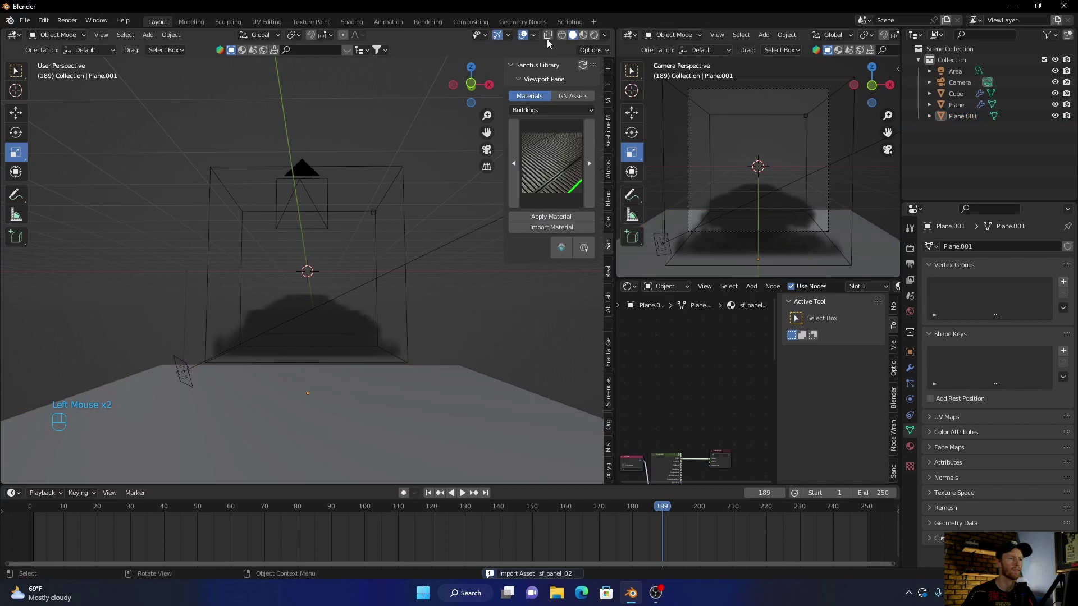
{"action": "left_click", "coordinate": [594, 35]}
{"action": "mouse_move", "coordinate": [212, 356]}
{"action": "middle_mouse_down"}
{"action": "mouse_move", "coordinate": [220, 374]}
{"action": "mouse_move", "coordinate": [210, 368]}
{"action": "middle_mouse_up"}
{"action": "left_click_drag", "start_coordinate": [506, 139], "coordinate": [619, 144]}
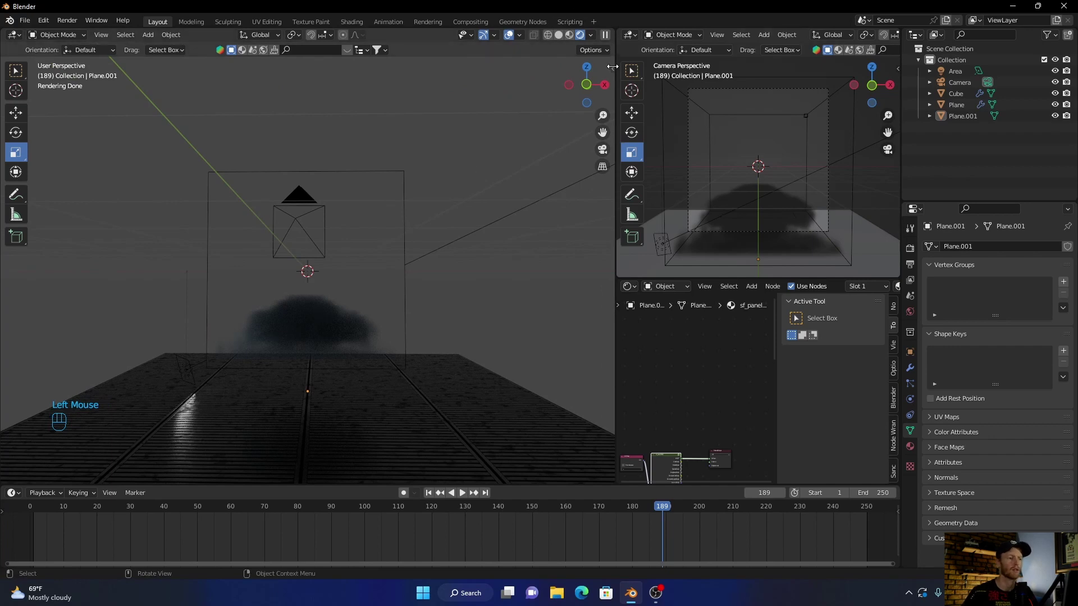
{"action": "mouse_move", "coordinate": [613, 67]}
{"action": "left_mouse_down"}
{"action": "mouse_move", "coordinate": [476, 72]}
{"action": "mouse_move", "coordinate": [717, 77]}
{"action": "left_mouse_up"}
- Light the viewport preview with the built-in HDRI, disabling Scene Lights and Scene World
{"action": "left_click", "coordinate": [588, 36]}
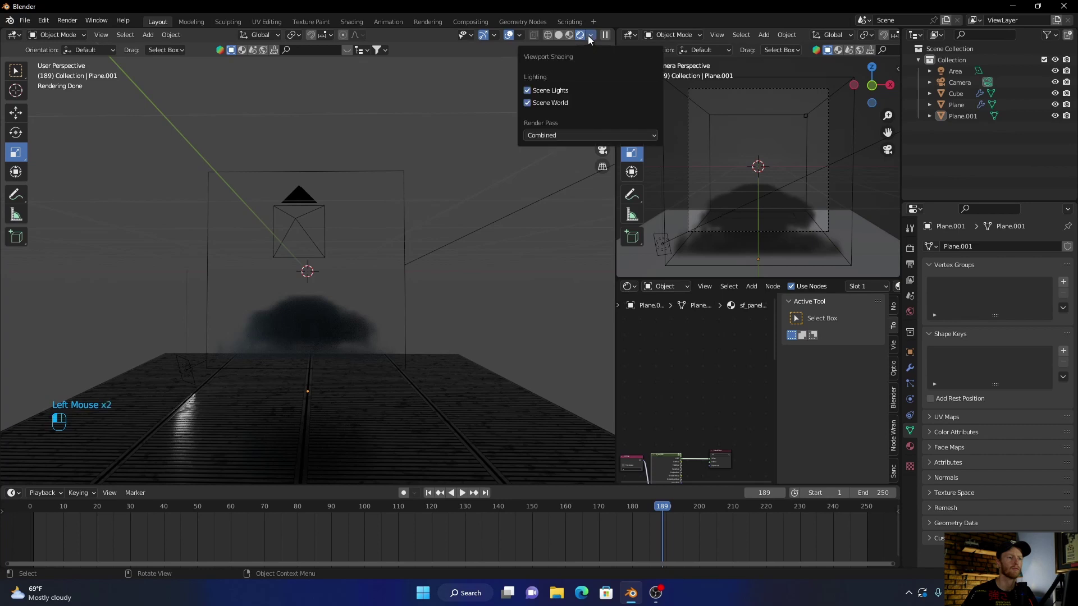
{"action": "left_click", "coordinate": [526, 103]}
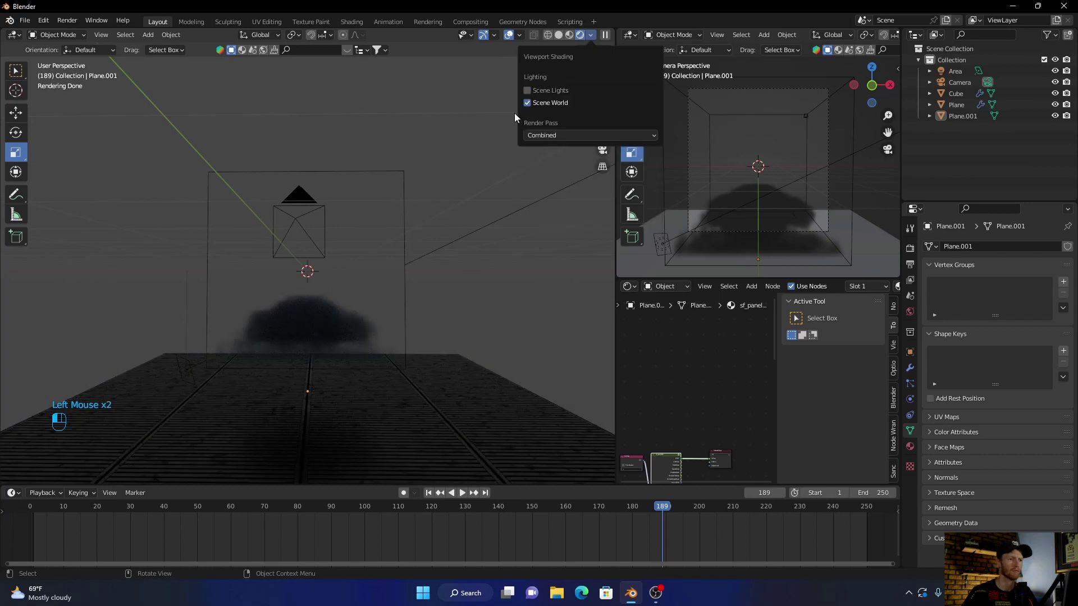
{"action": "left_click", "coordinate": [527, 102]}
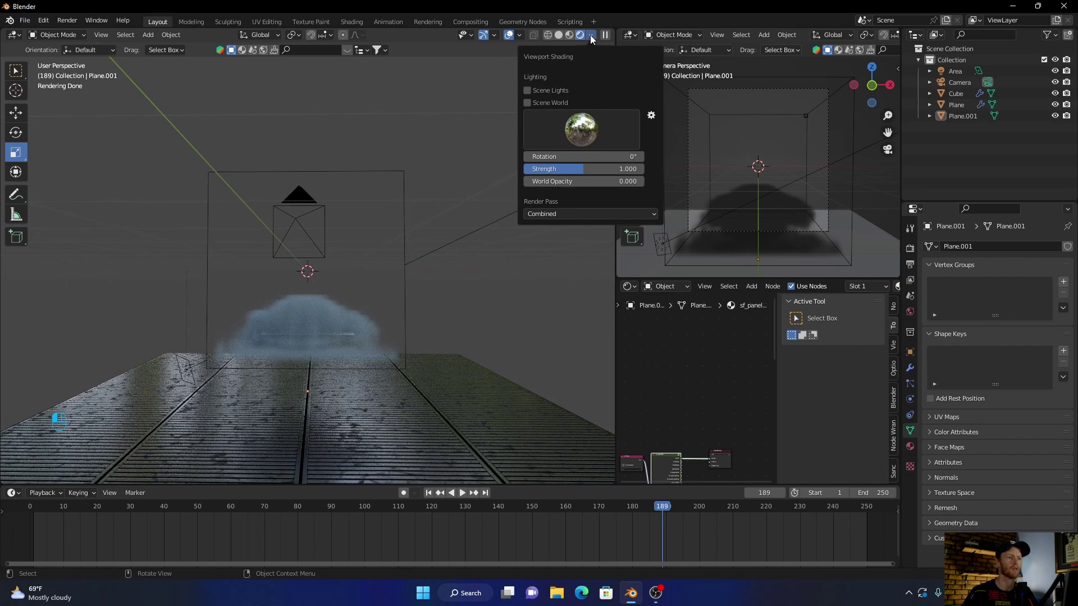
- Play the baked smoke animation, stop at frame 61, and reselect the domain cube
{"action": "mouse_move", "coordinate": [337, 251]}
{"action": "middle_mouse_down"}
{"action": "mouse_move", "coordinate": [338, 296]}
{"action": "mouse_move", "coordinate": [362, 350]}
{"action": "mouse_move", "coordinate": [348, 295]}
{"action": "middle_mouse_up"}
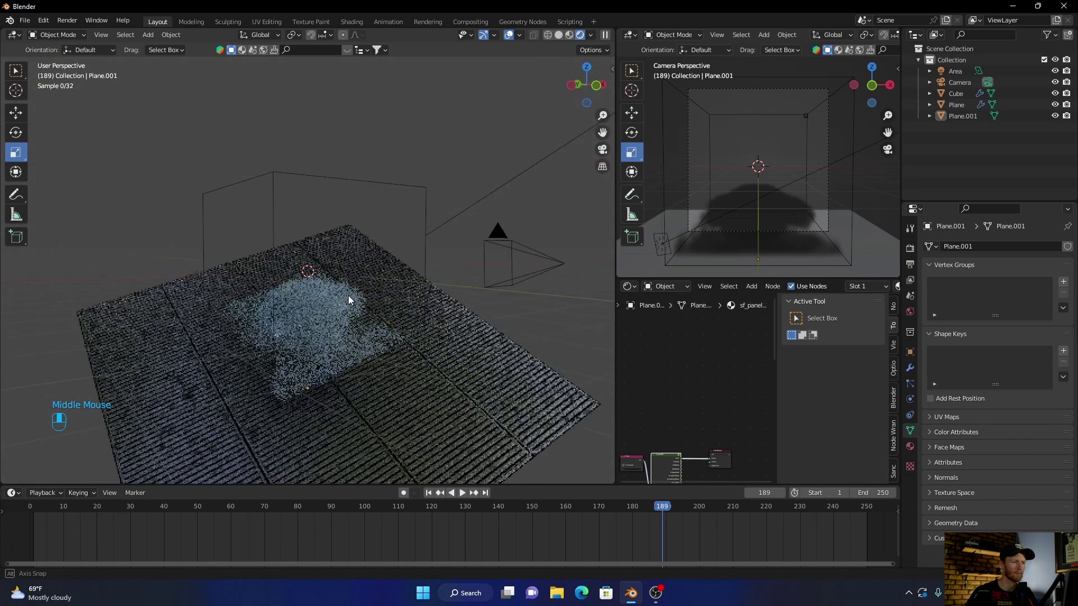
{"action": "scroll", "coordinate": [348, 290], "scroll_direction": "up", "scroll_amount": 2}
{"action": "key", "text": "space"}
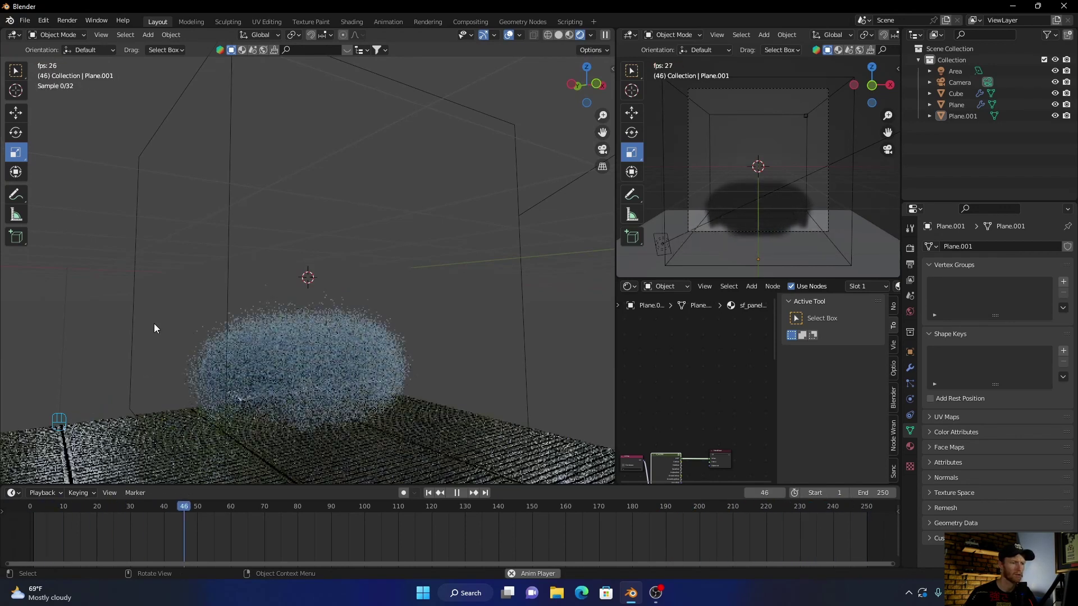
{"action": "key", "text": "space"}
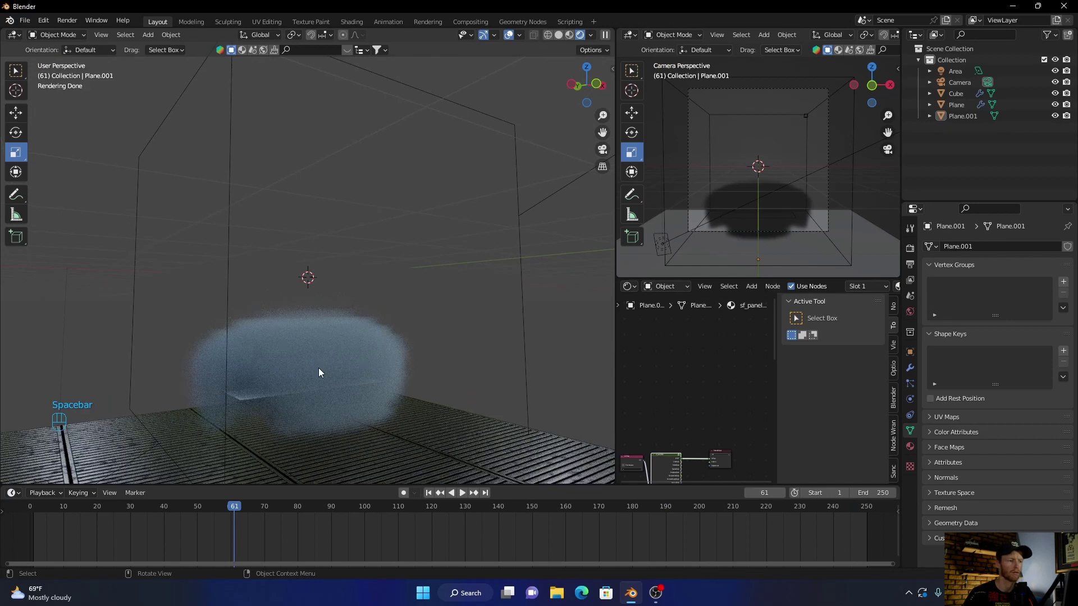
{"action": "left_click", "coordinate": [316, 373]}
{"action": "left_click", "coordinate": [518, 238]}
{"action": "scroll", "coordinate": [679, 368], "scroll_direction": "up", "scroll_amount": 2}
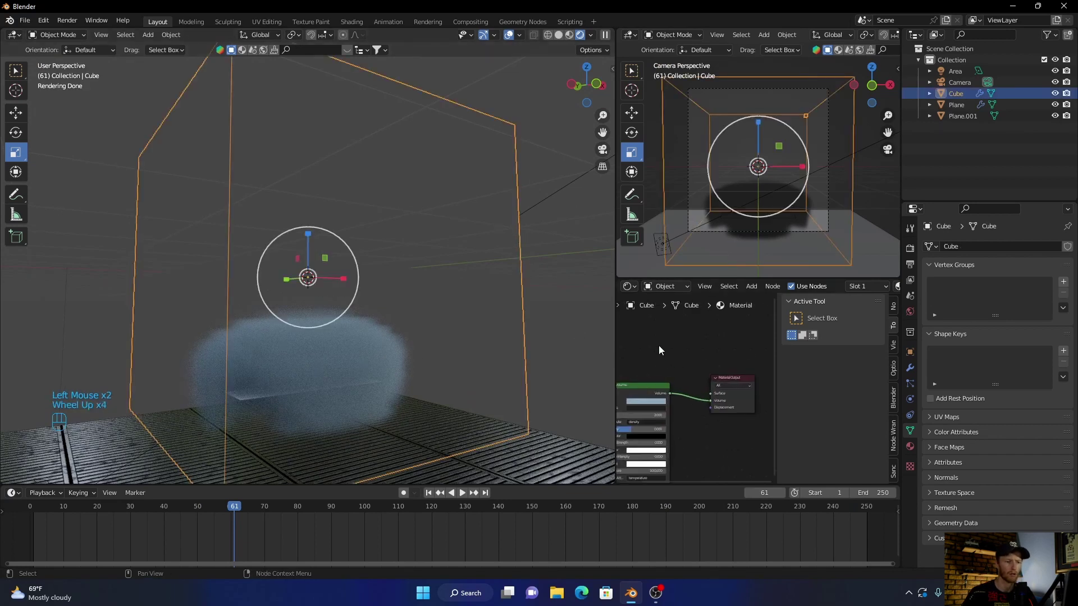
{"action": "scroll", "coordinate": [659, 345], "scroll_direction": "up", "scroll_amount": 2}
- Lower the Principled Volume Density from 2 to 1, then to 0.5
{"action": "middle_click_drag", "start_coordinate": [659, 345], "coordinate": [725, 314]}
{"action": "scroll", "coordinate": [695, 356], "scroll_direction": "up", "scroll_amount": 1}
{"action": "scroll", "coordinate": [695, 377], "scroll_direction": "up", "scroll_amount": 2}
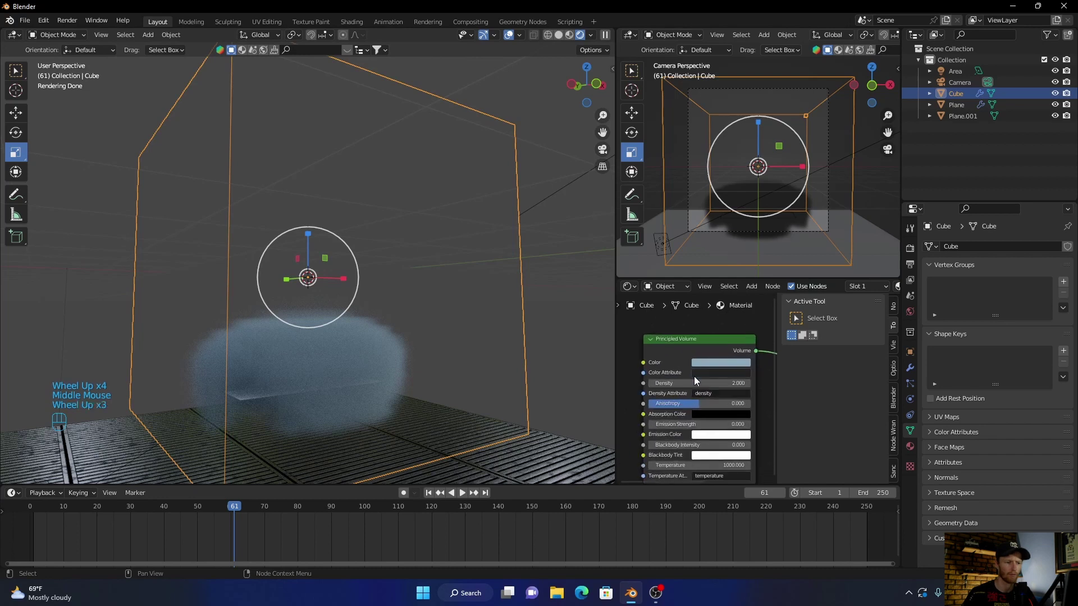
{"action": "left_click", "coordinate": [694, 381]}
{"action": "type", "text": "1"}
{"action": "key", "text": "Return"}
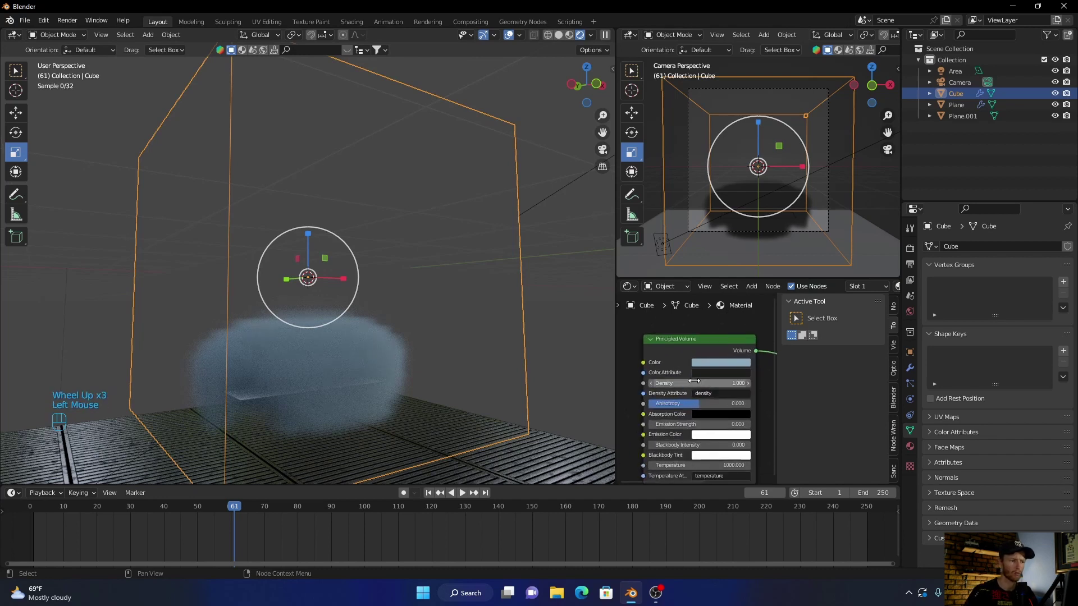
{"action": "left_click", "coordinate": [713, 382]}
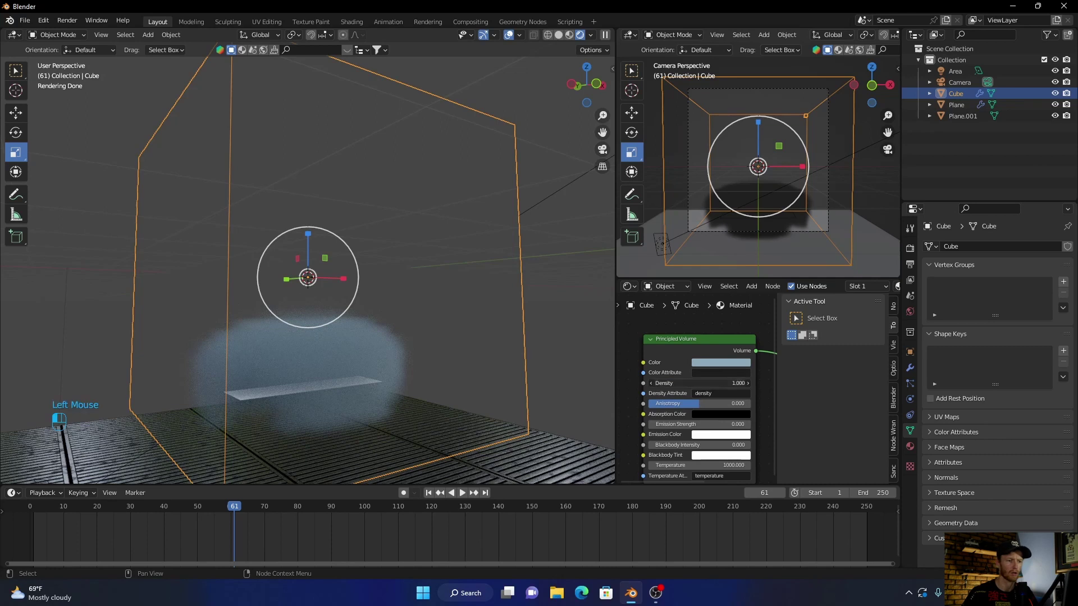
{"action": "type", "text": "0.5"}
{"action": "type", "text": "00"}
{"action": "key", "text": "Return"}
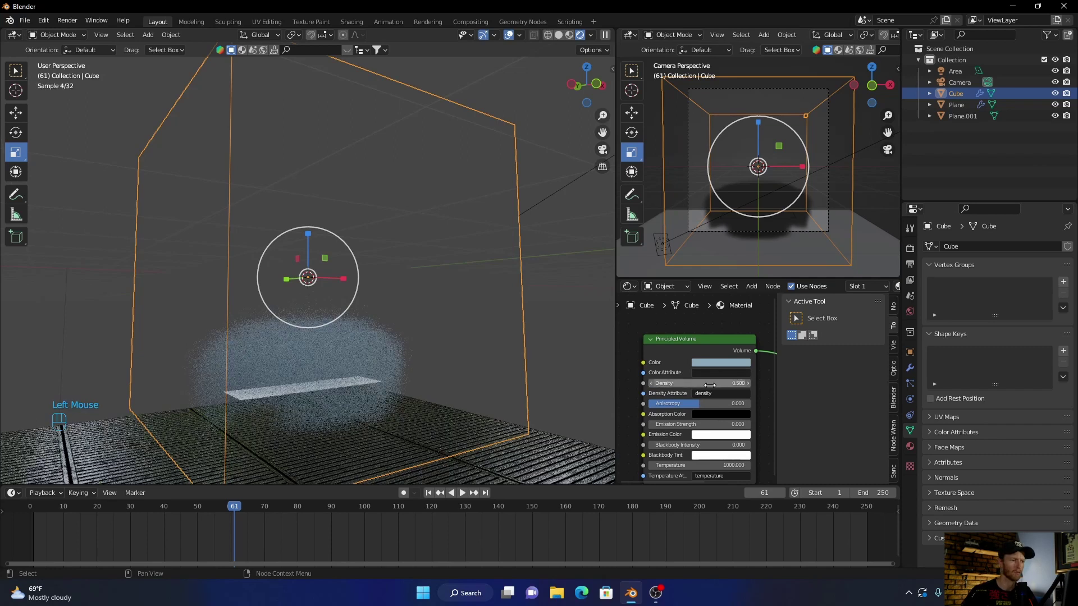
- Play the simulation to check the thinner smoke, stopping at frame 178
{"action": "key", "text": "space"}
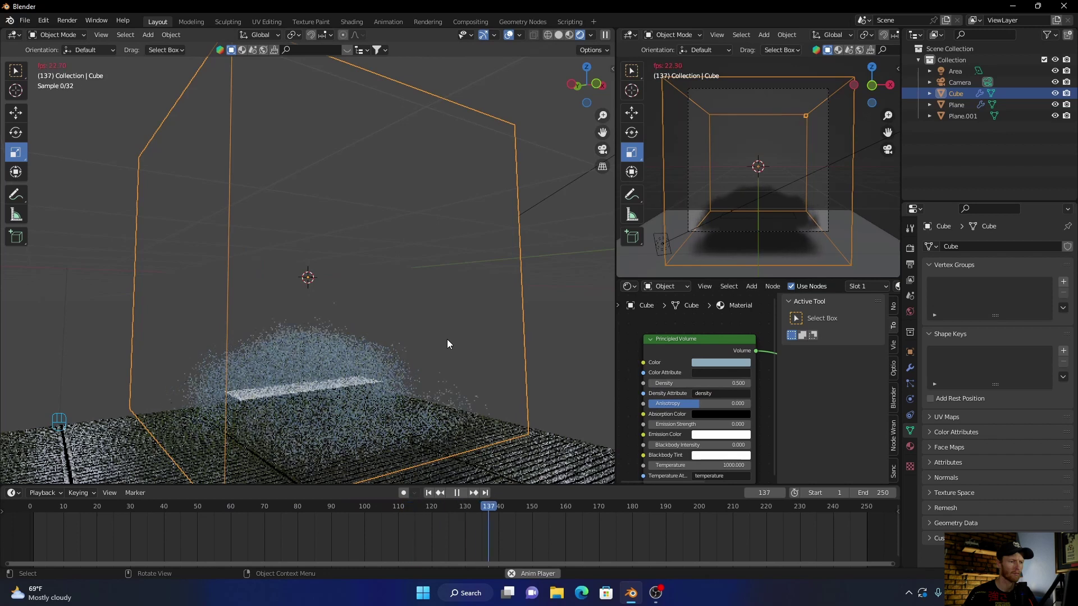
{"action": "key", "text": "space"}
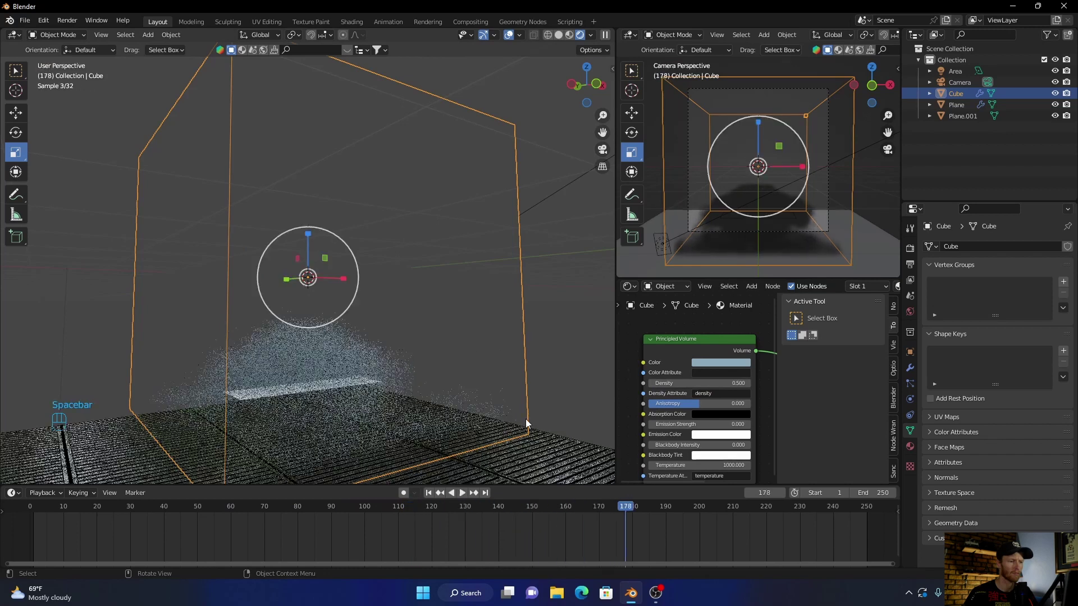
{"action": "mouse_move", "coordinate": [347, 425]}
{"action": "middle_mouse_down"}
{"action": "mouse_move", "coordinate": [334, 409]}
{"action": "mouse_move", "coordinate": [284, 409]}
{"action": "middle_mouse_up"}
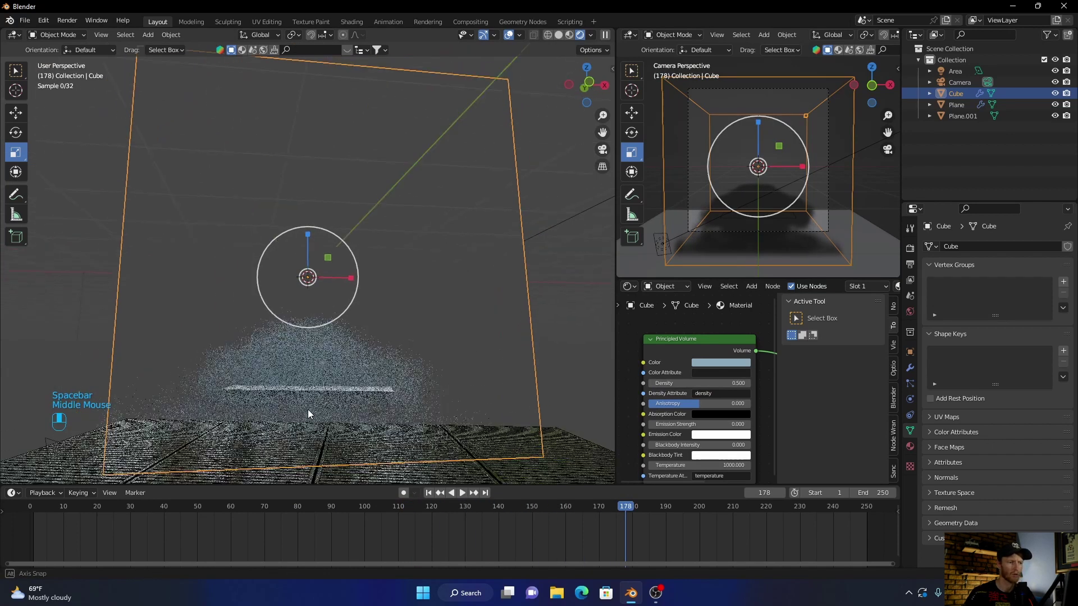